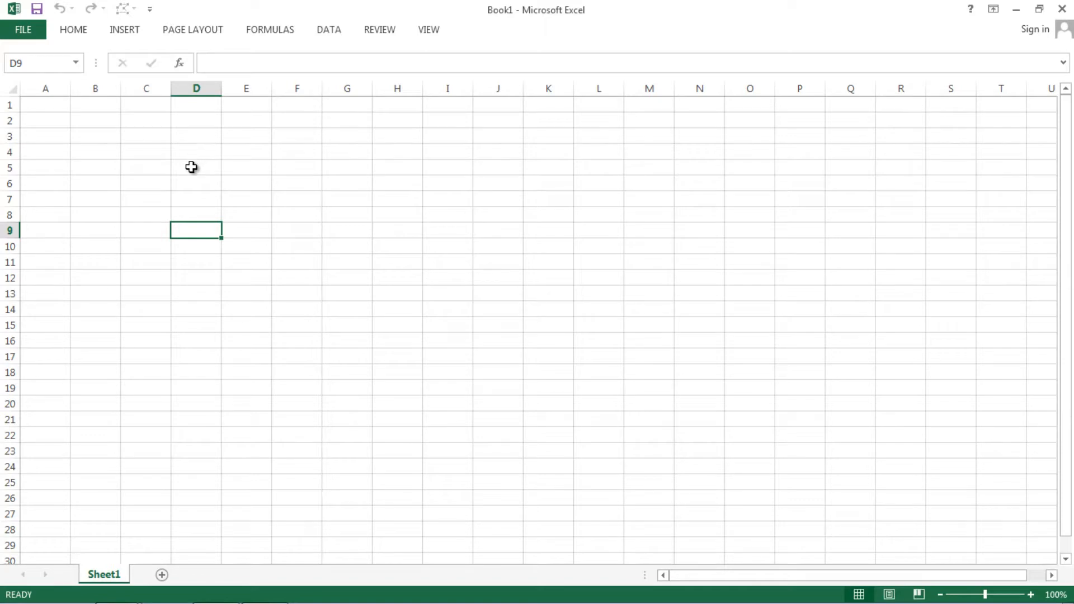
pyautogui.click(238, 232)
pyautogui.click(194, 230)
pyautogui.click(200, 166)
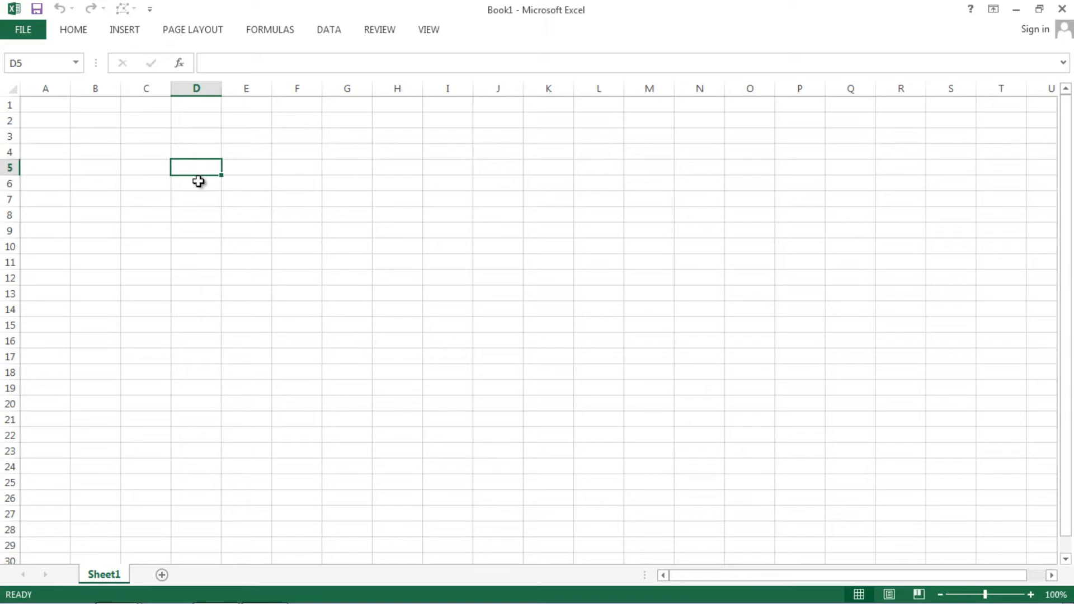
pyautogui.click(201, 180)
pyautogui.click(195, 166)
pyautogui.click(194, 151)
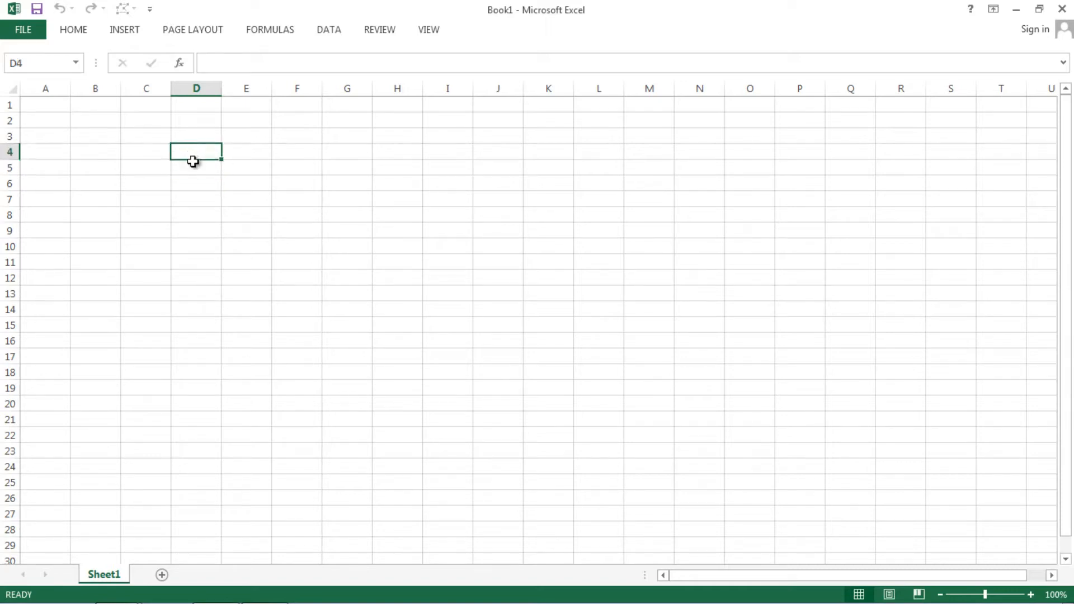
pyautogui.click(193, 166)
pyautogui.click(194, 182)
pyautogui.click(192, 199)
pyautogui.click(192, 183)
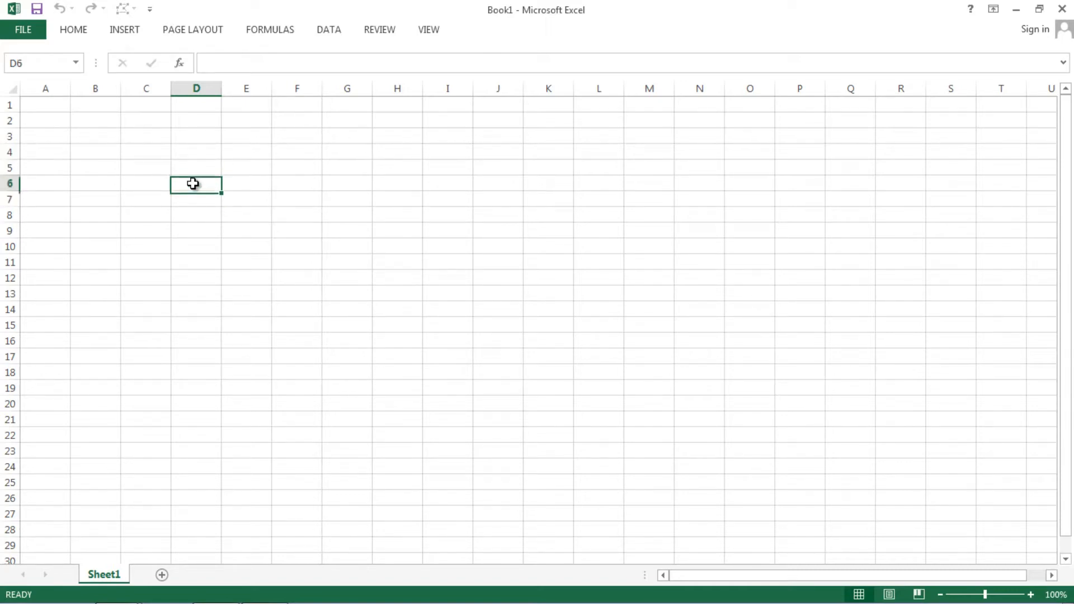
pyautogui.click(196, 168)
pyautogui.click(188, 153)
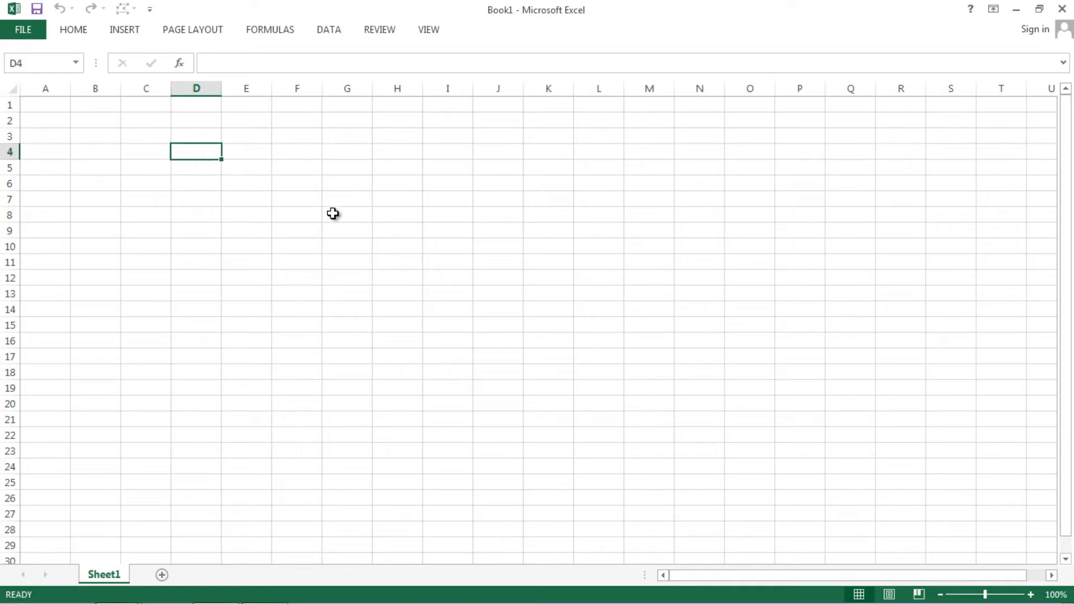
# - Open the scenarios workbook from the chapt 10 exercise folder and enable editing
pyautogui.hotkey('ctrl', 'o')
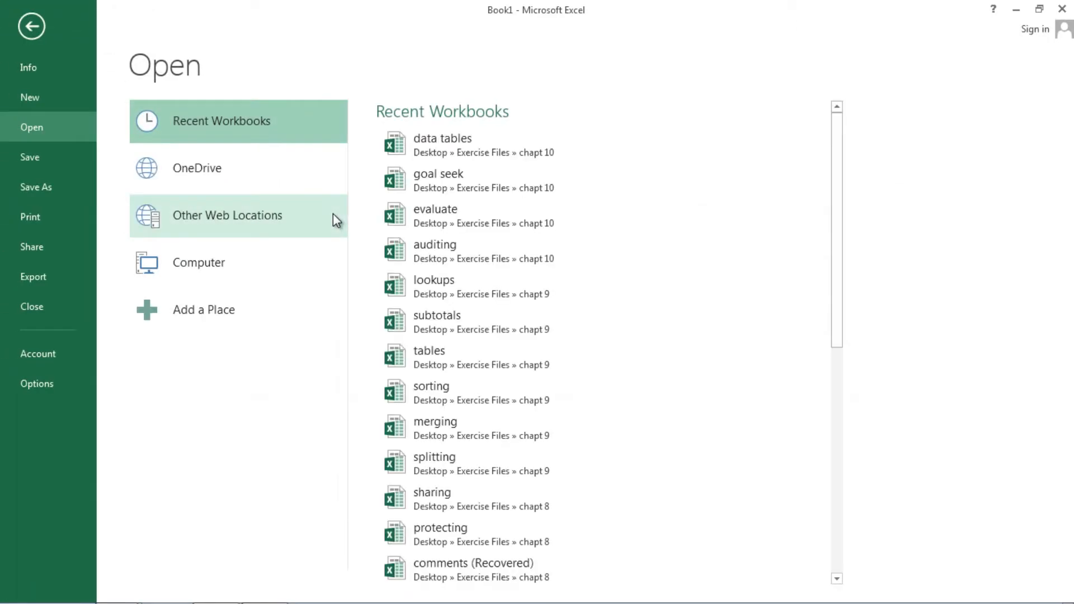
pyautogui.click(238, 269)
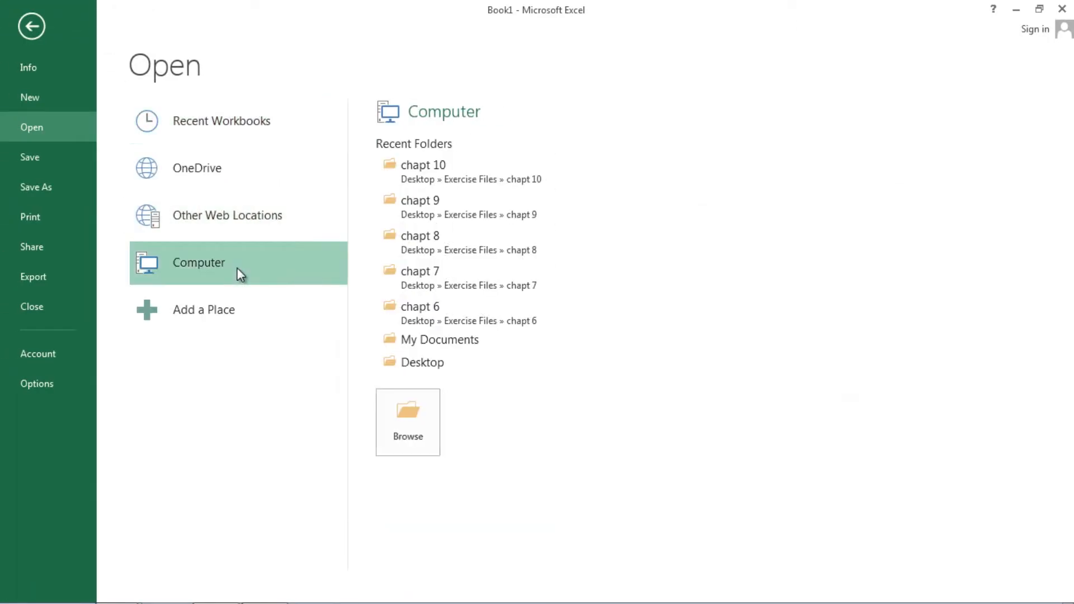
pyautogui.click(455, 173)
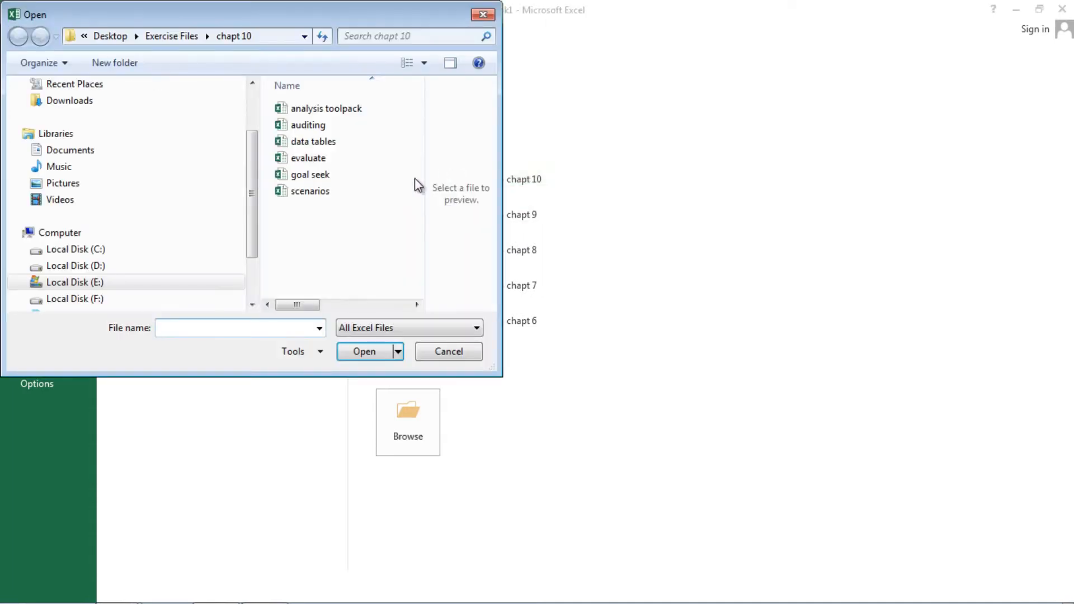
pyautogui.doubleClick(331, 189)
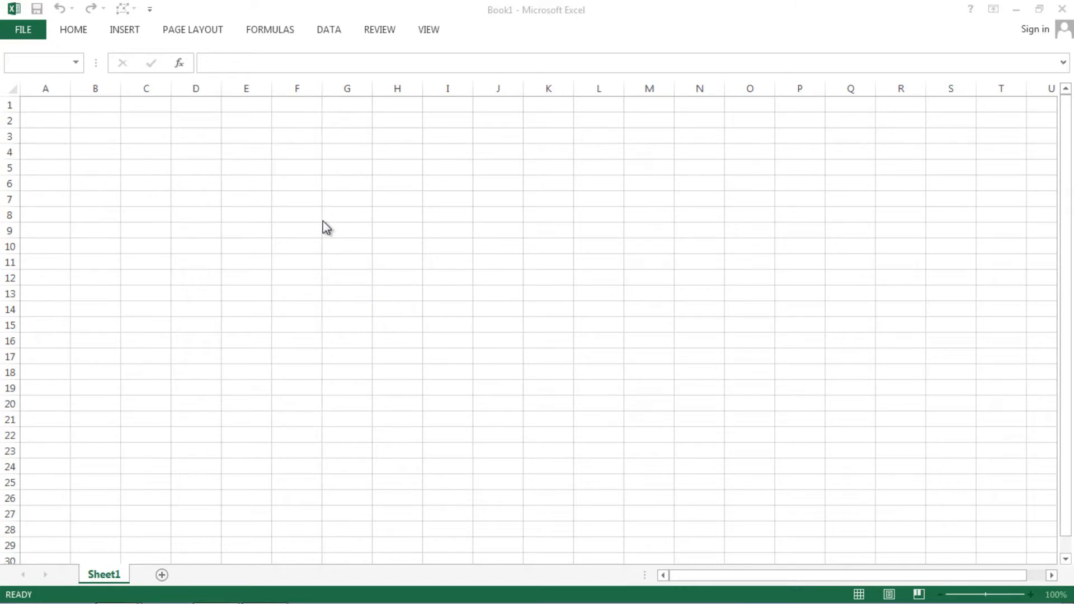
pyautogui.click(592, 230)
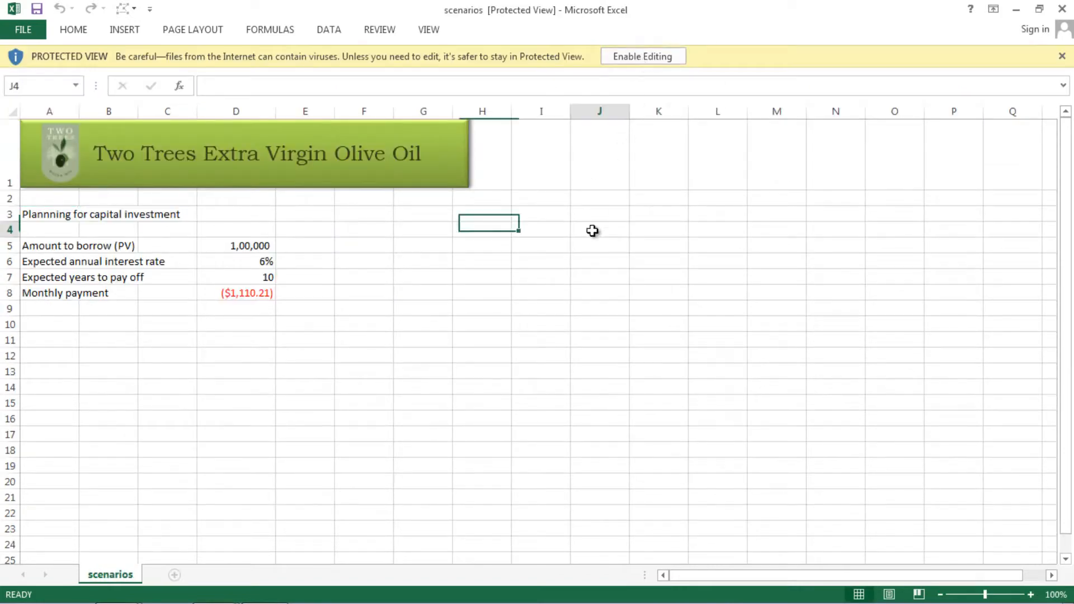
pyautogui.click(642, 56)
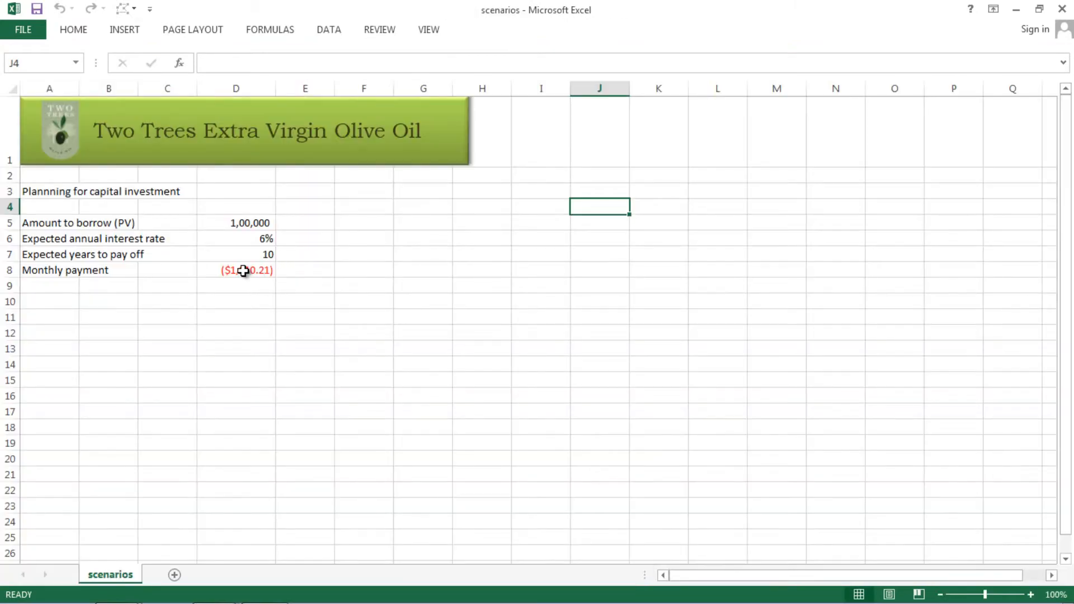
# - Examine the monthly payment formula in D8 and its loan amount, interest rate and payoff years inputs in D5:D7
pyautogui.click(243, 271)
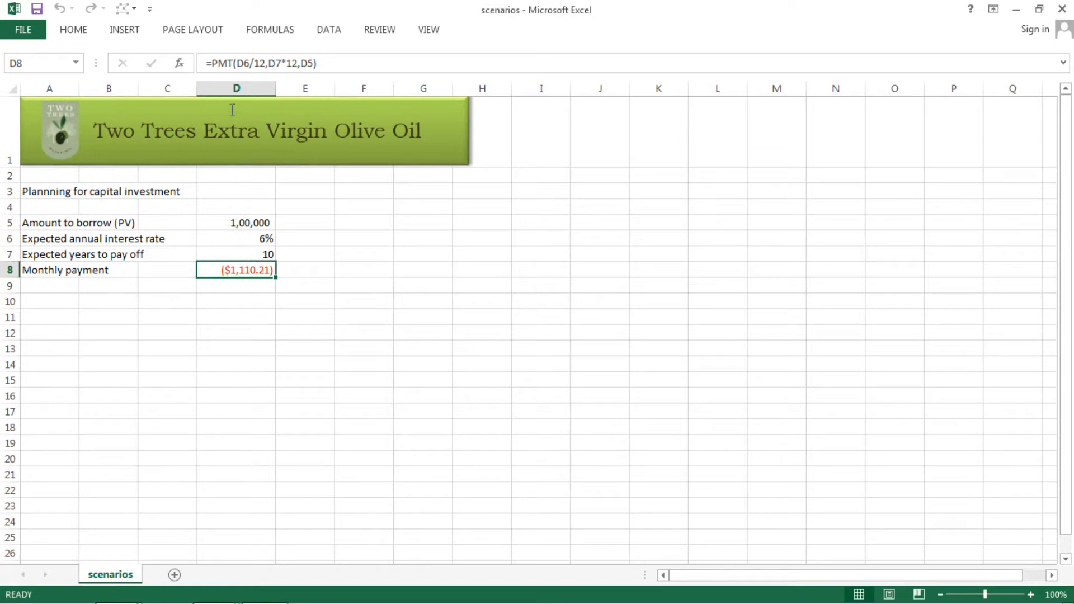
pyautogui.click(238, 294)
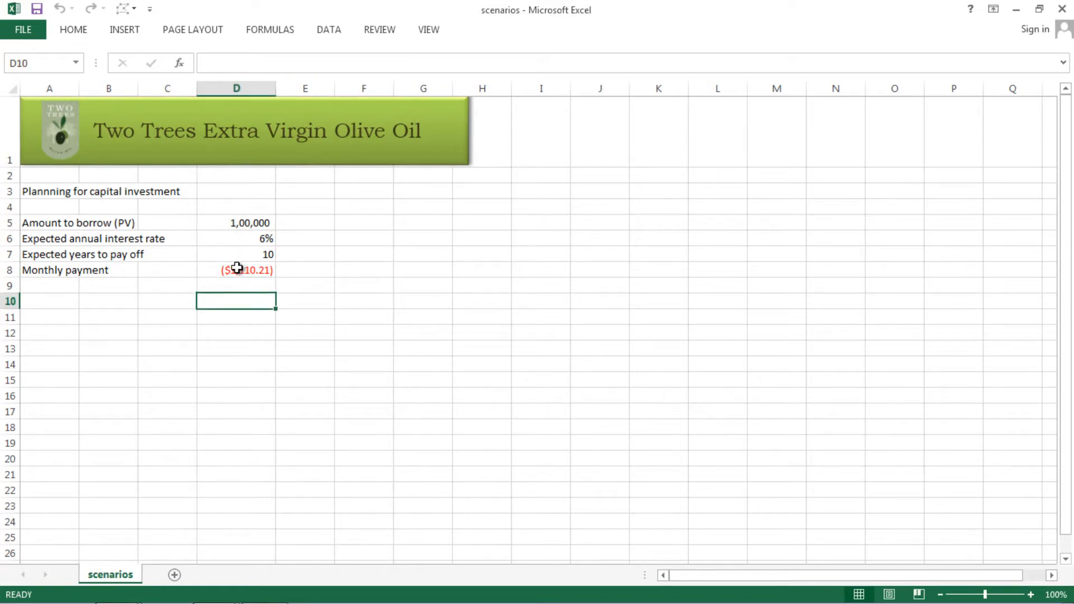
pyautogui.click(240, 269)
pyautogui.click(291, 289)
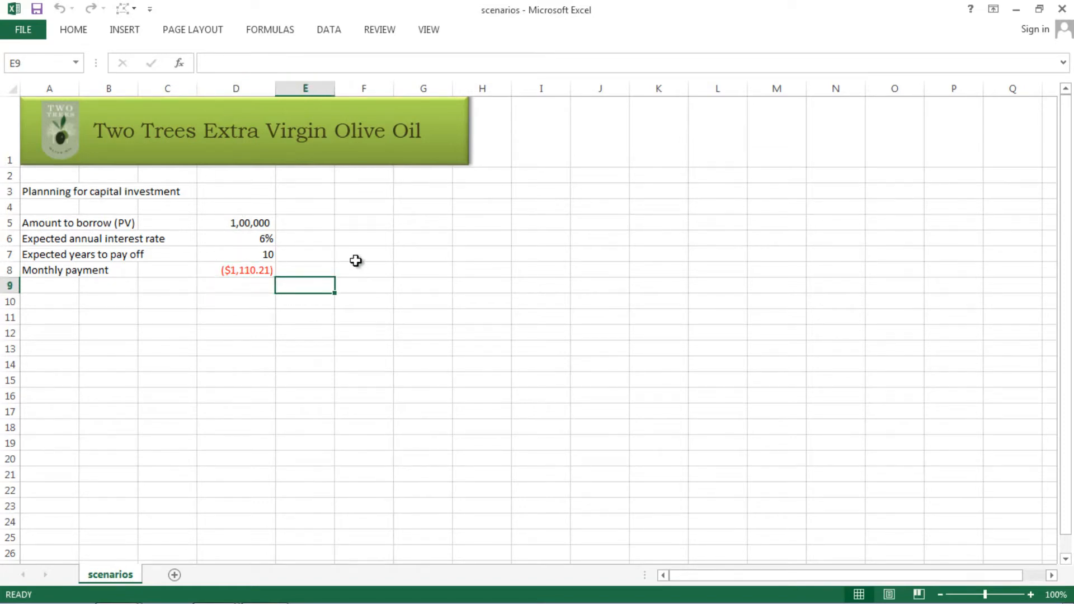
pyautogui.click(250, 225)
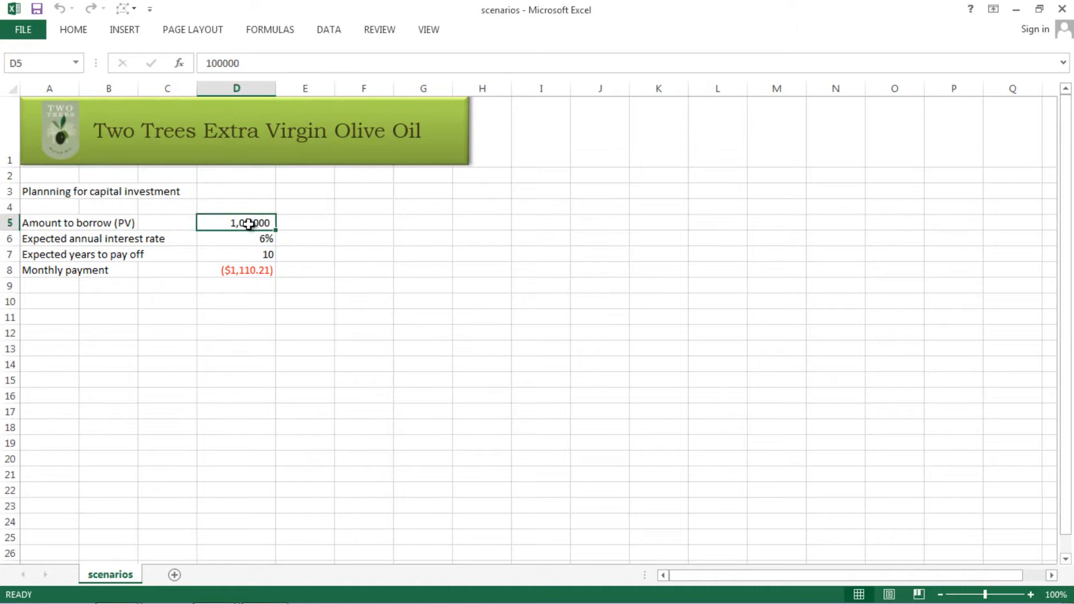
pyautogui.click(252, 239)
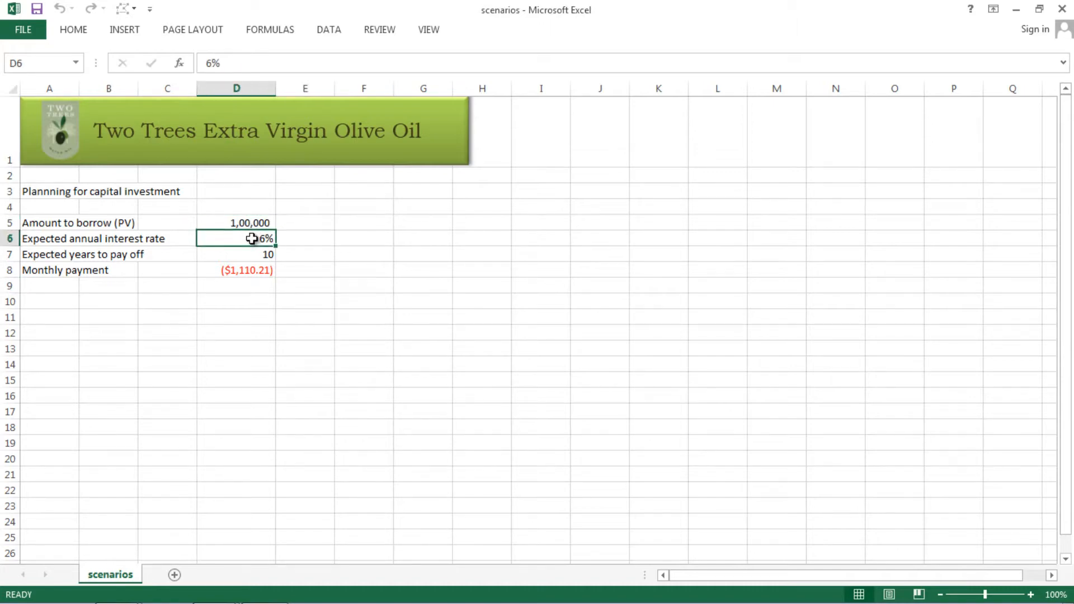
pyautogui.click(255, 254)
pyautogui.click(354, 271)
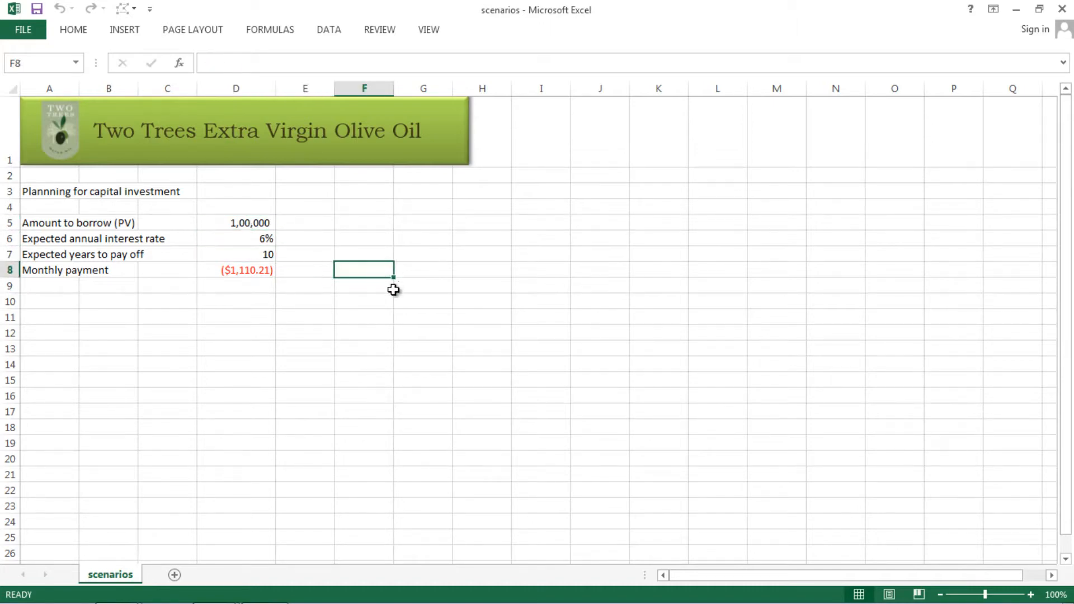
pyautogui.moveTo(393, 289); pyautogui.dragTo(418, 256)
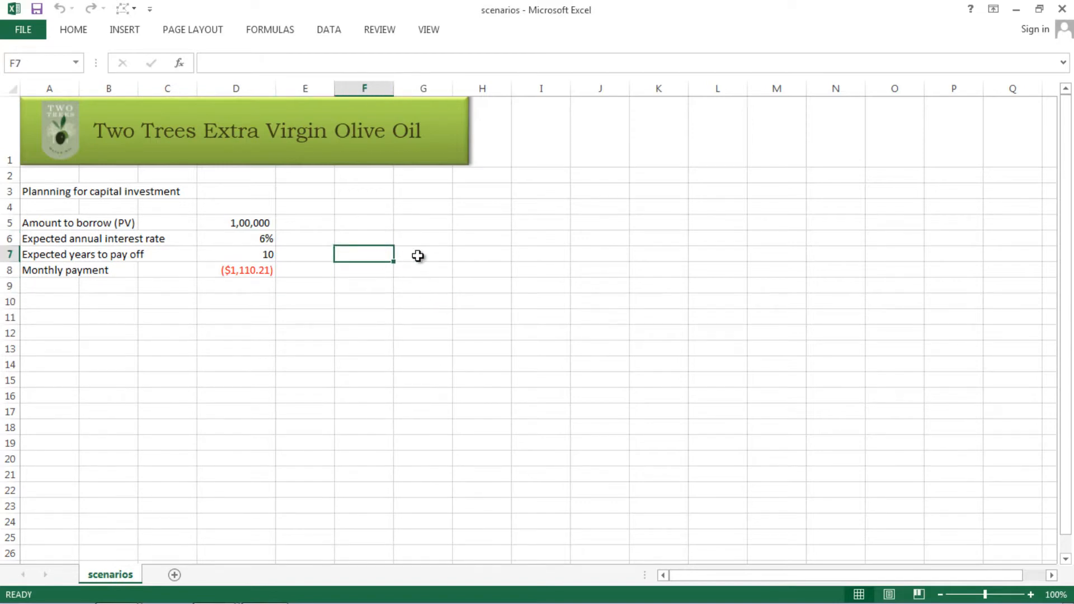
pyautogui.click(418, 256)
pyautogui.click(372, 273)
pyautogui.click(418, 274)
pyautogui.click(370, 252)
pyautogui.click(354, 225)
pyautogui.click(354, 240)
pyautogui.click(355, 270)
pyautogui.click(356, 287)
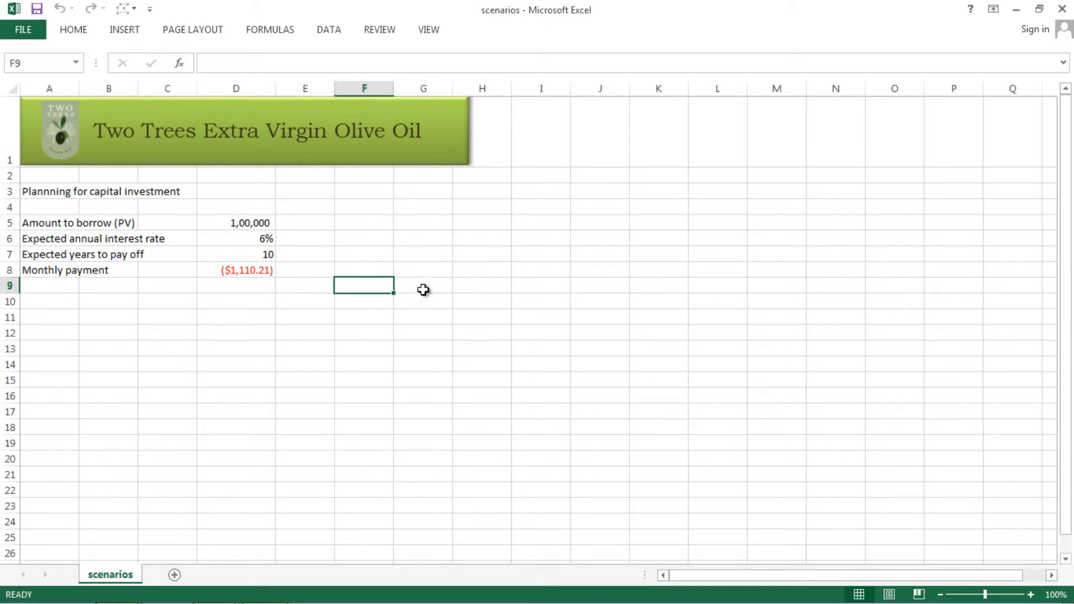
# - Start a new scenario in Scenario Manager named "original values" with D5:D7 as the changing cells
pyautogui.click(334, 35)
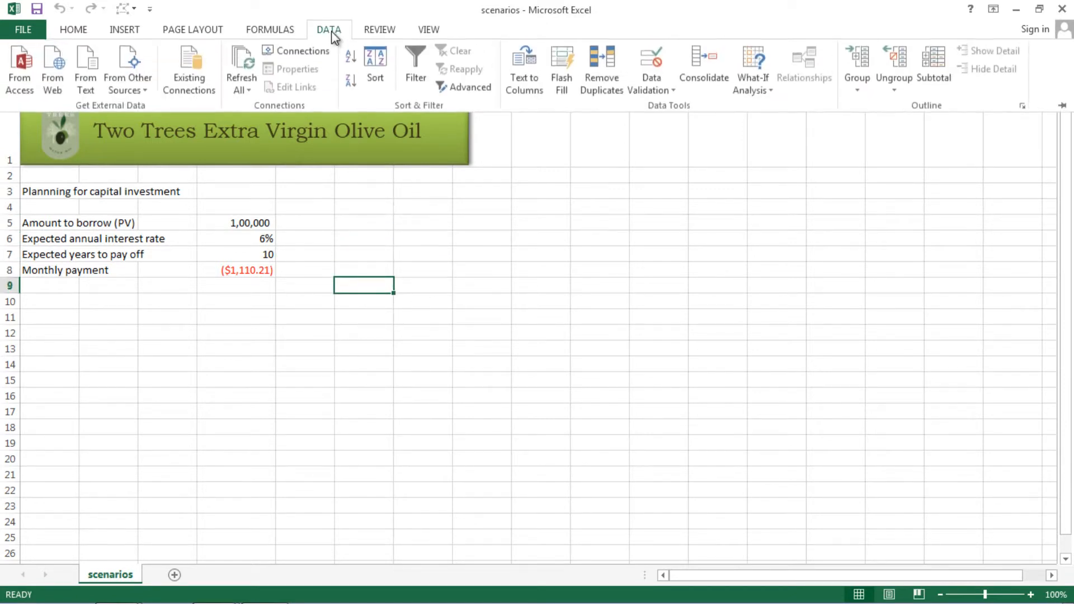
pyautogui.click(771, 92)
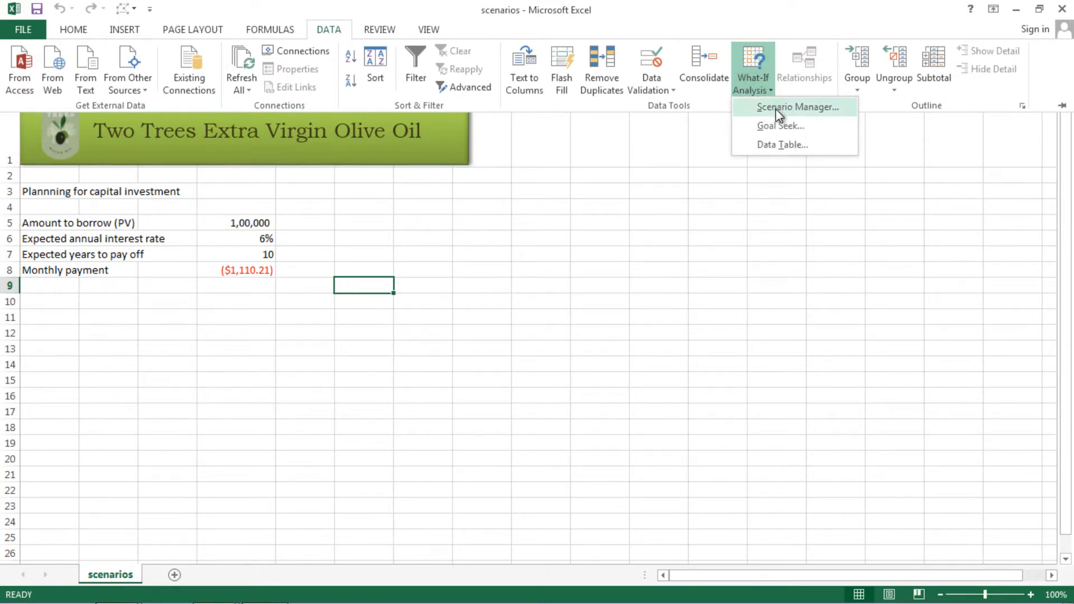
pyautogui.click(775, 108)
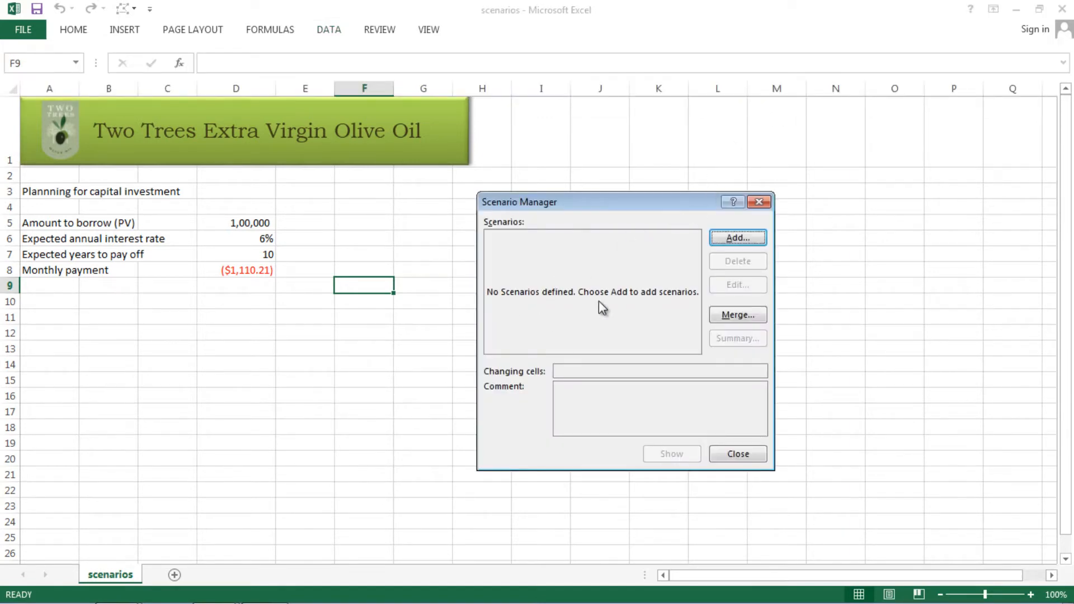
pyautogui.click(738, 240)
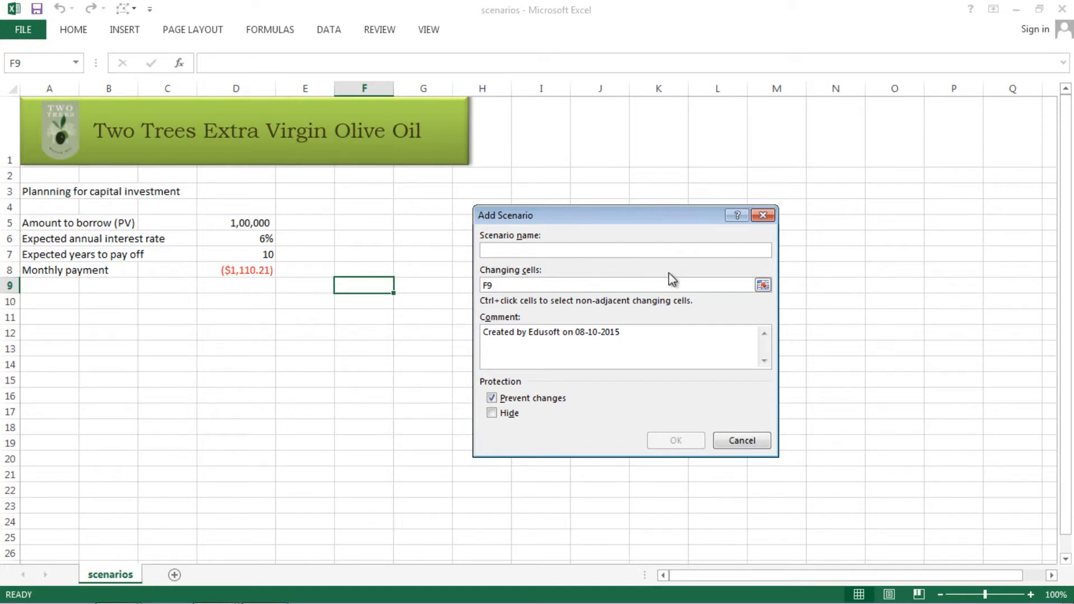
pyautogui.write('o')
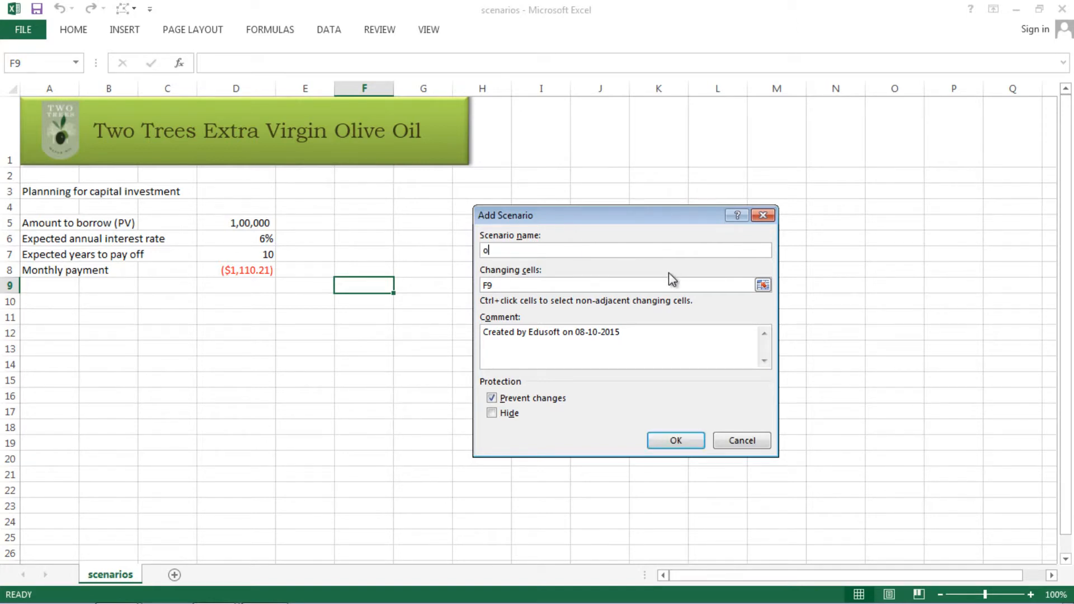
pyautogui.write('riginal values')
pyautogui.press('Tab')
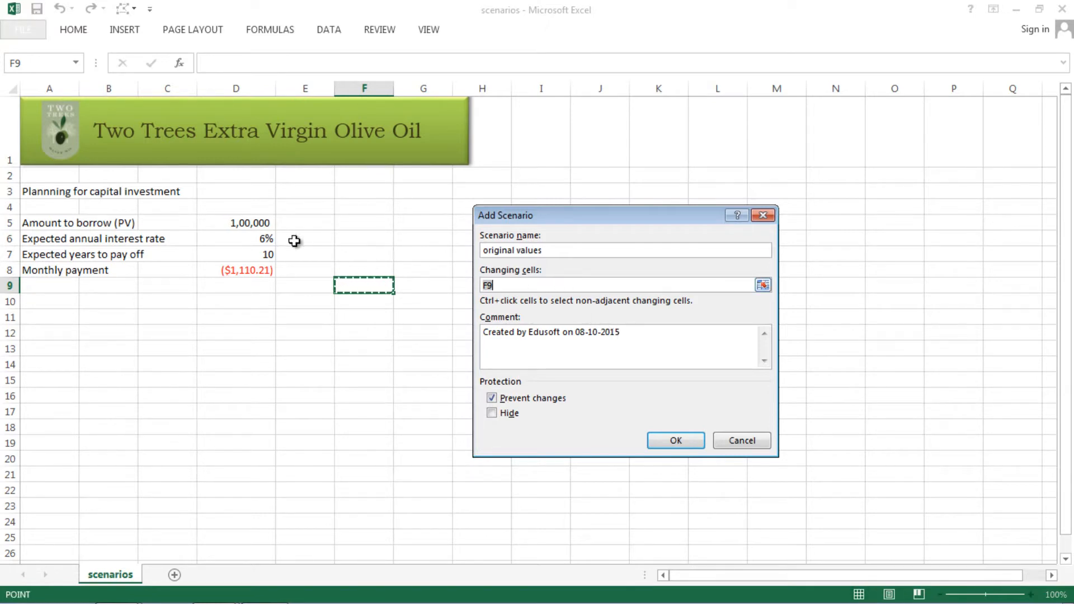
pyautogui.click(261, 224)
pyautogui.moveTo(261, 223); pyautogui.dragTo(266, 252)
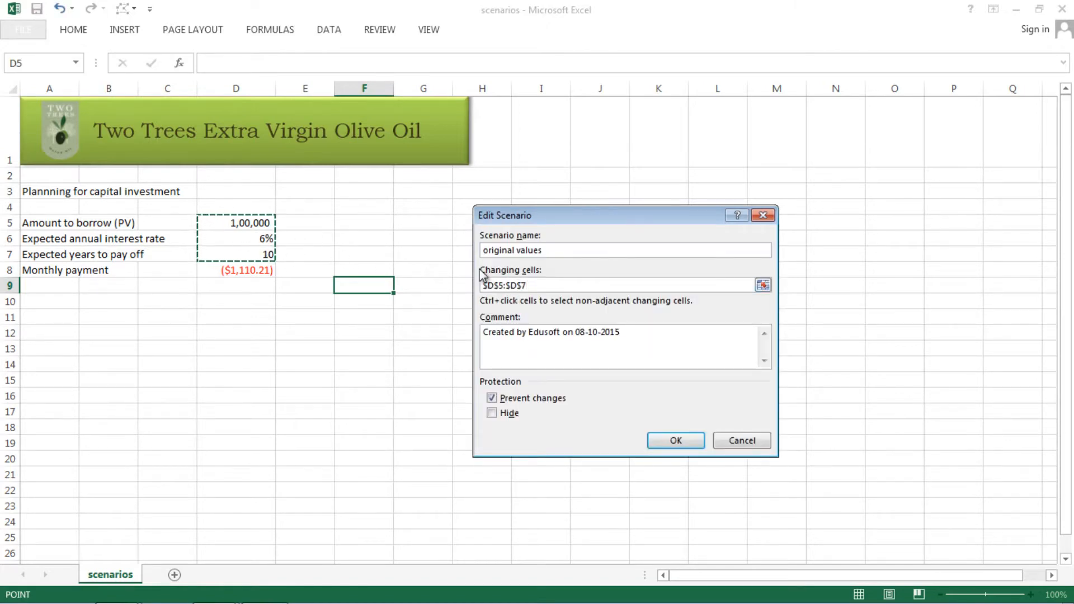
# - Replace the scenario's comment with "Original values" and save the scenario with the existing cell values
pyautogui.moveTo(622, 334); pyautogui.dragTo(462, 340)
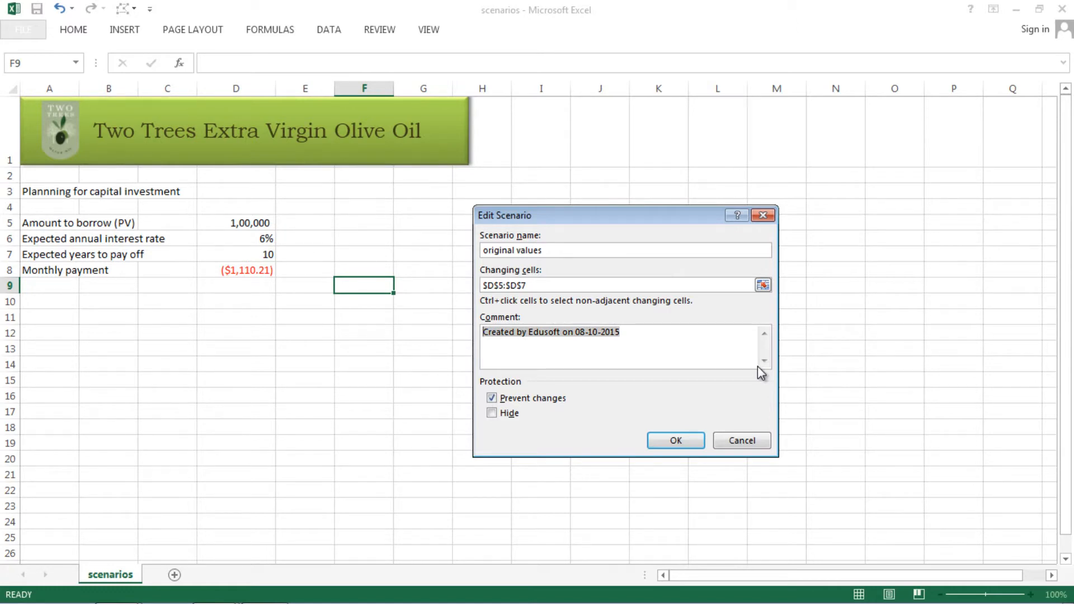
pyautogui.write('Ori')
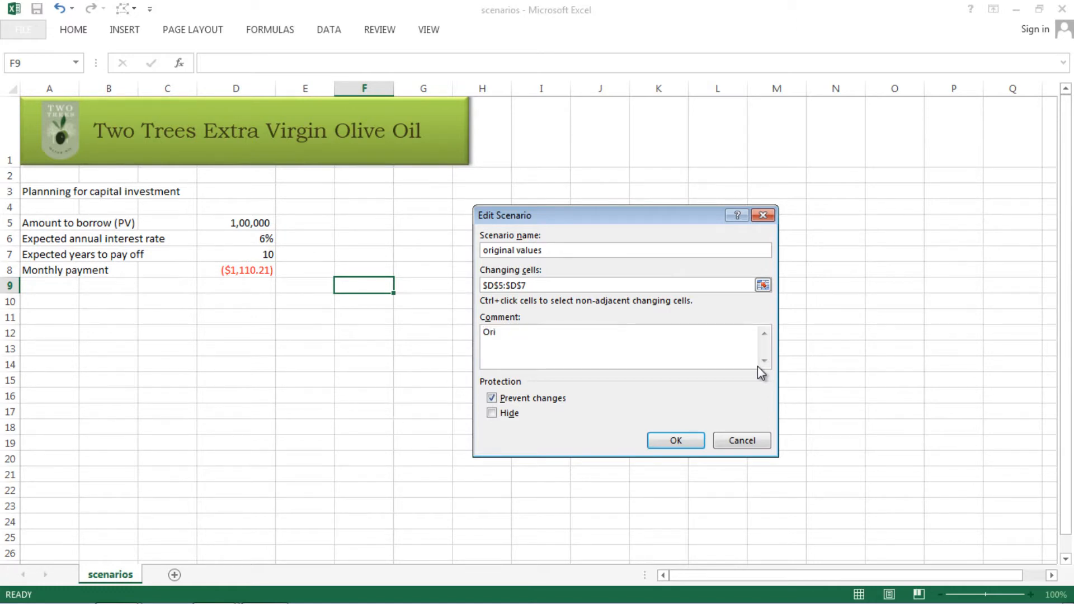
pyautogui.write('ginal values')
pyautogui.click(676, 441)
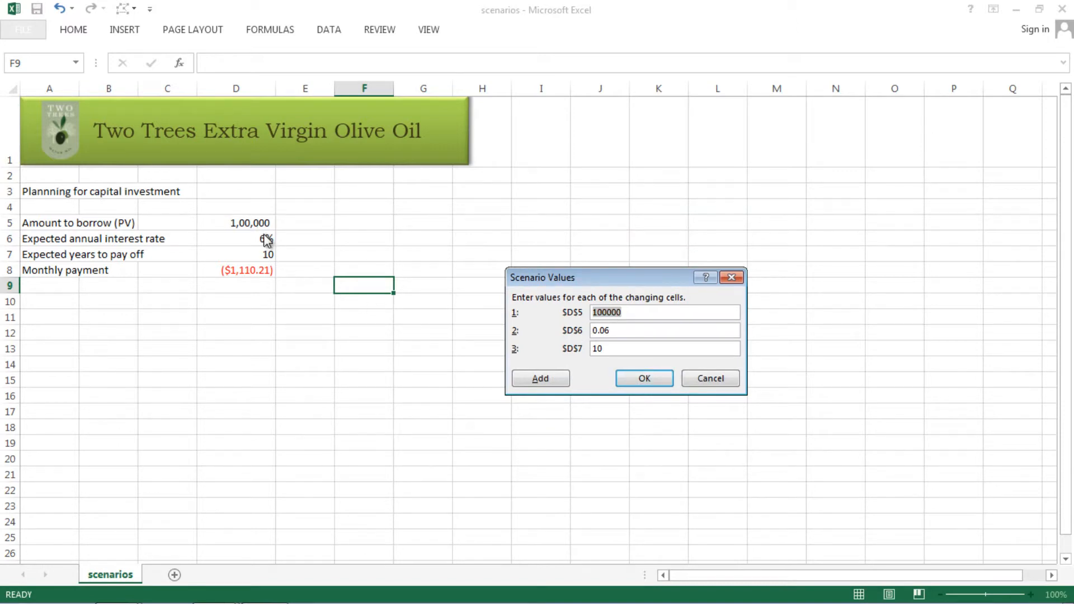
pyautogui.click(635, 378)
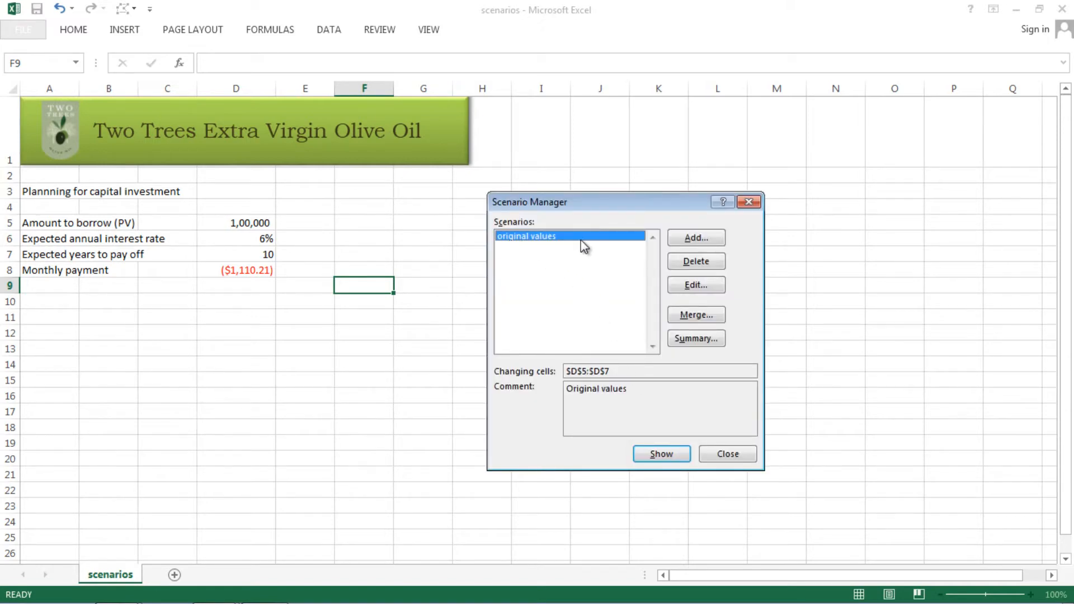
# - Start a second scenario named "lowest values", keeping D5:D7 as its changing cells
pyautogui.click(686, 238)
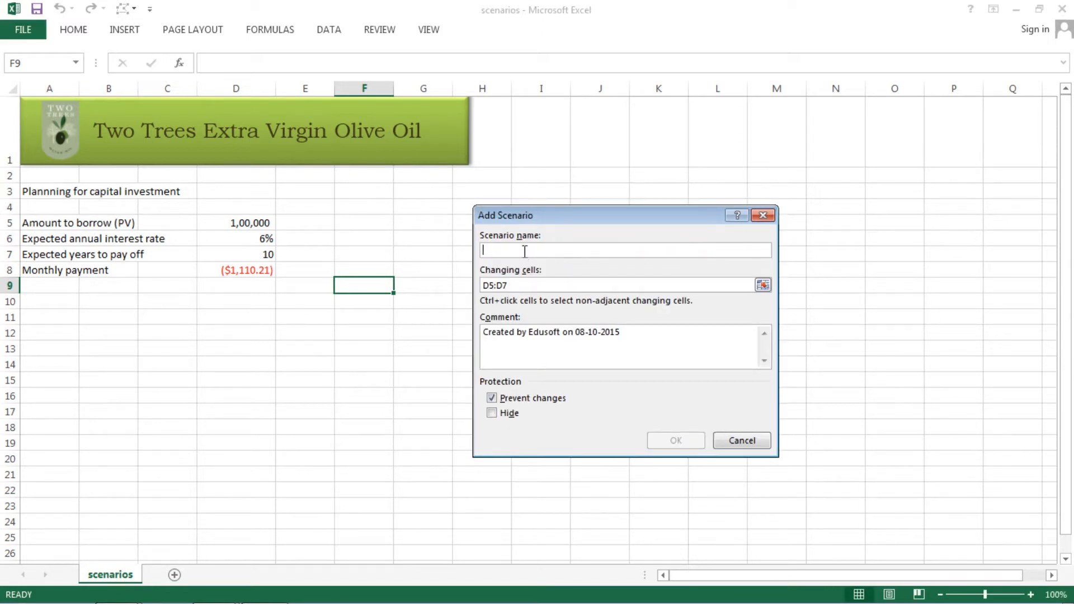
pyautogui.write('I')
pyautogui.write('o')
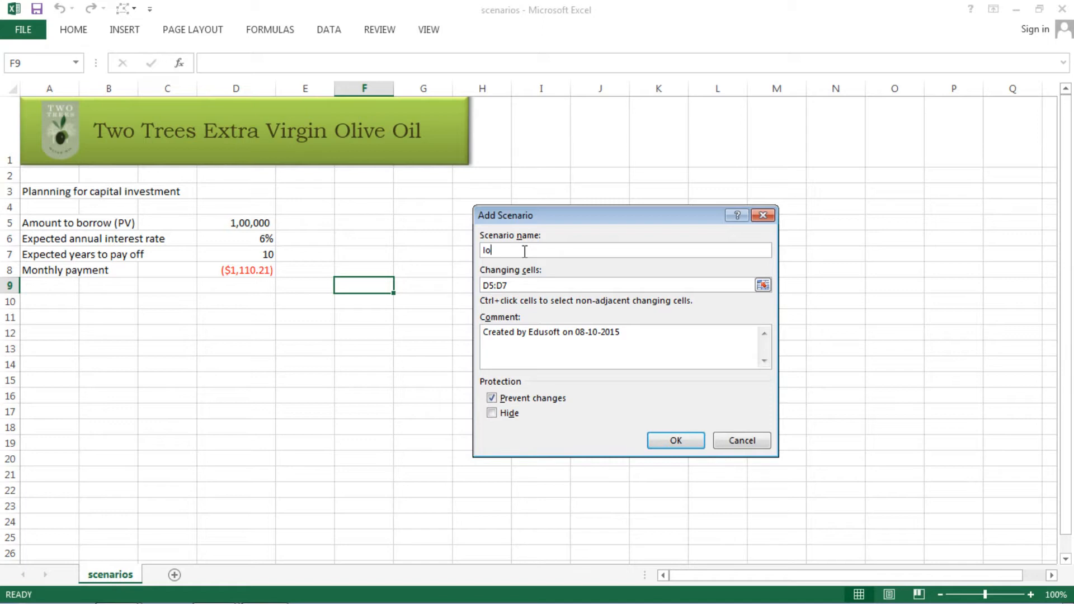
pyautogui.write('west values')
pyautogui.click(516, 285)
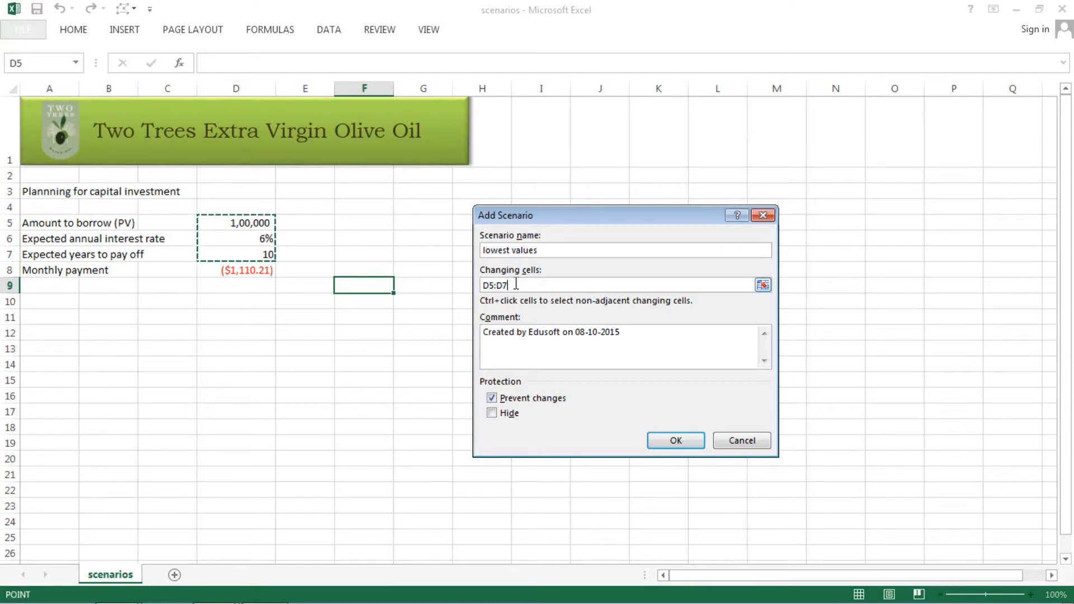
# - Replace the scenario's comment with "Lowest values" and proceed to the scenario's cell values
pyautogui.doubleClick(643, 334)
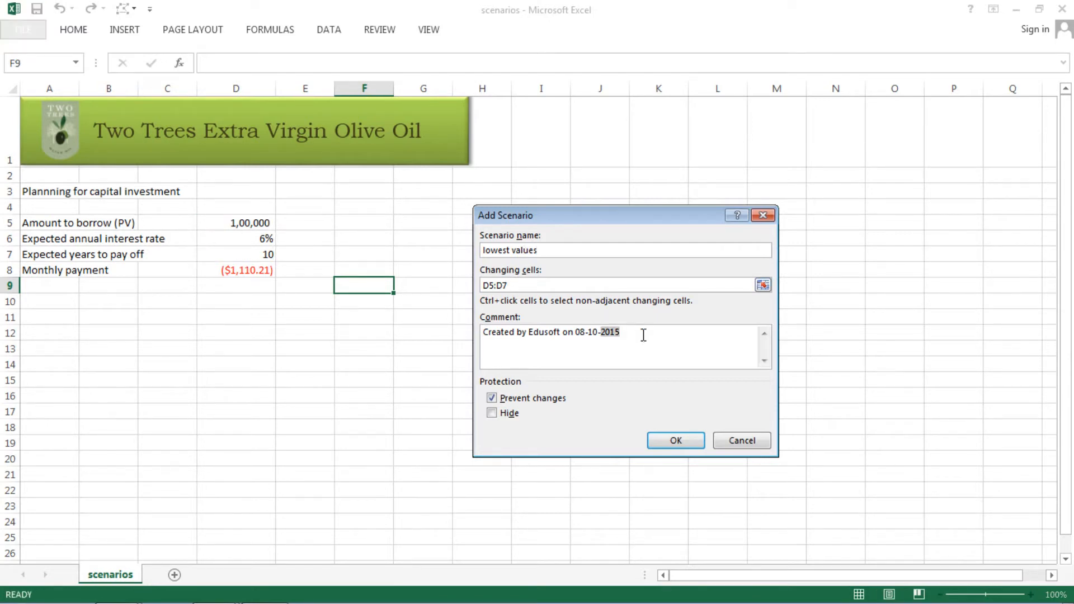
pyautogui.press('Home')
pyautogui.hotkey('shift', 'End')
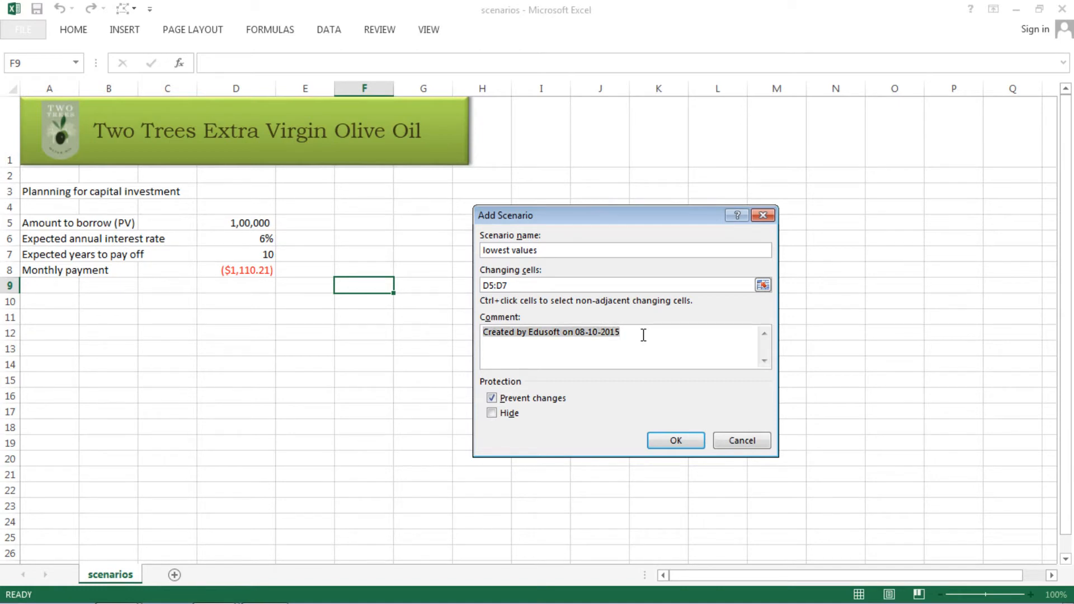
pyautogui.write('Low')
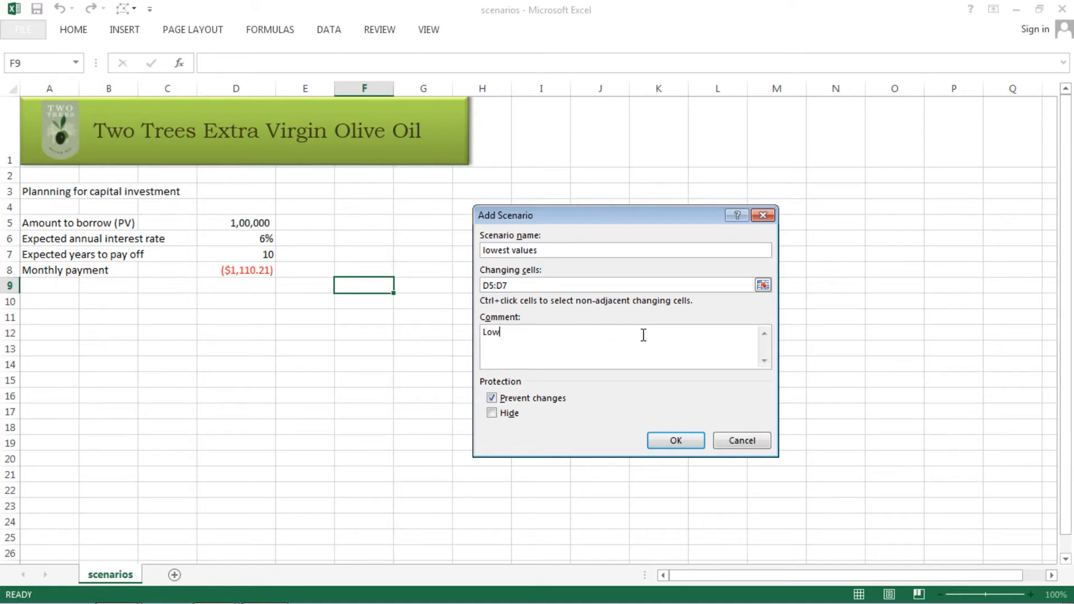
pyautogui.write('est values')
pyautogui.click(673, 442)
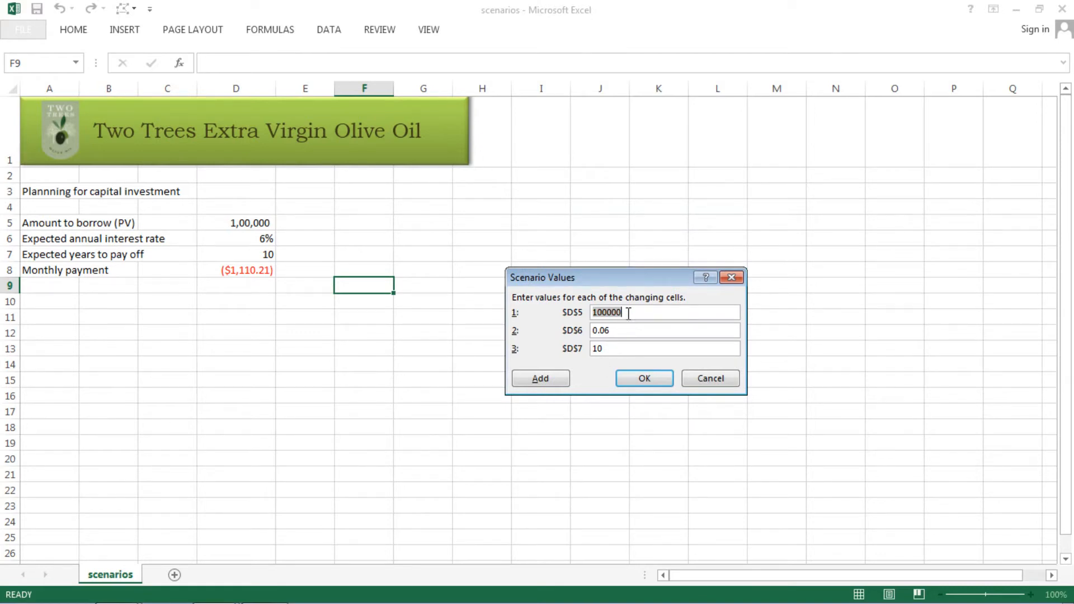
# - Set the scenario's values to 50000 for D5, 0.05 for D6 and 7 for D7, and save it by starting another scenario
pyautogui.write('50000')
pyautogui.write('5')
pyautogui.click(614, 346)
pyautogui.press('BackSpace')
pyautogui.press('BackSpace')
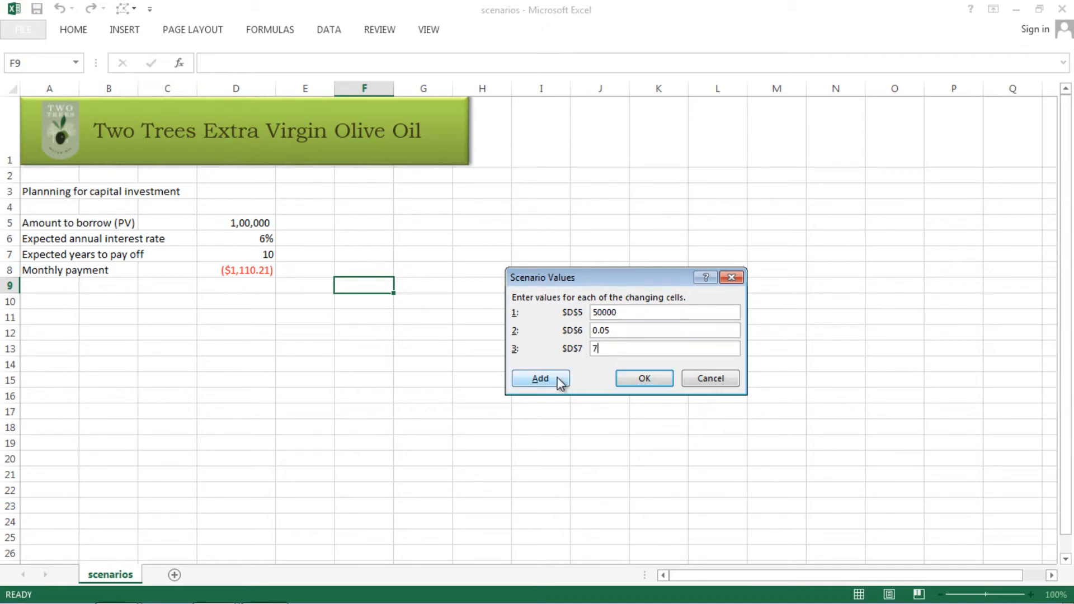
pyautogui.click(540, 378)
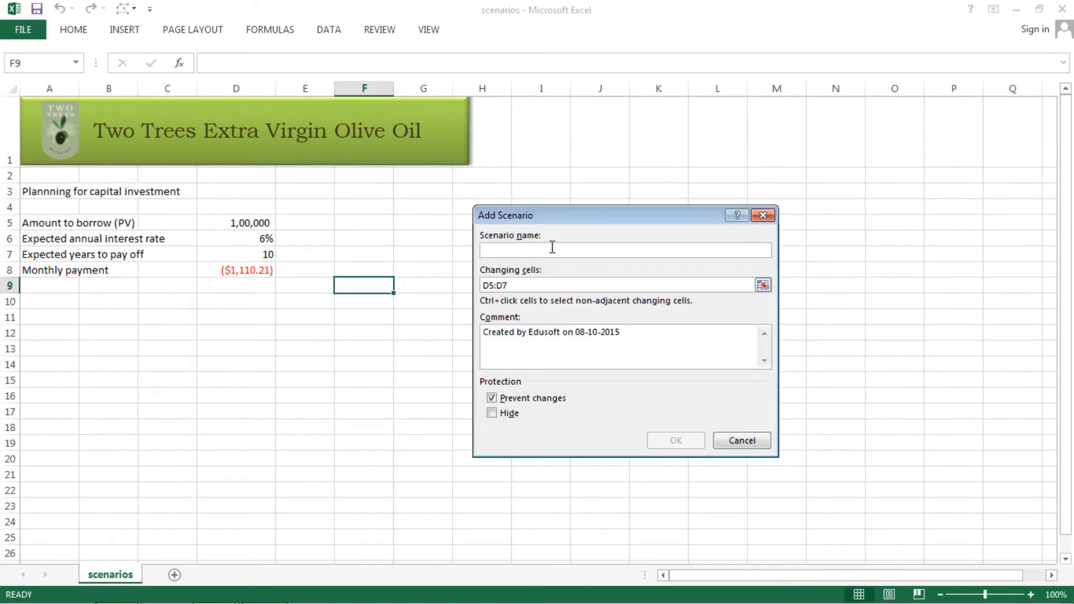
# - Name the third scenario "highest values", keeping D5:D7 as its changing cells
pyautogui.write('hi')
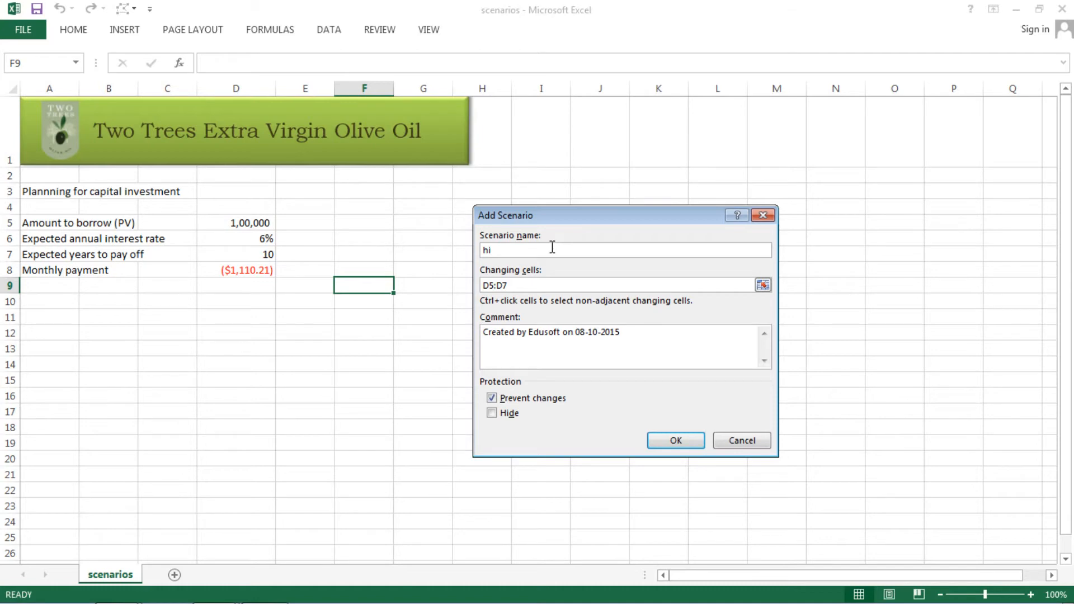
pyautogui.write('ghest values')
pyautogui.click(528, 285)
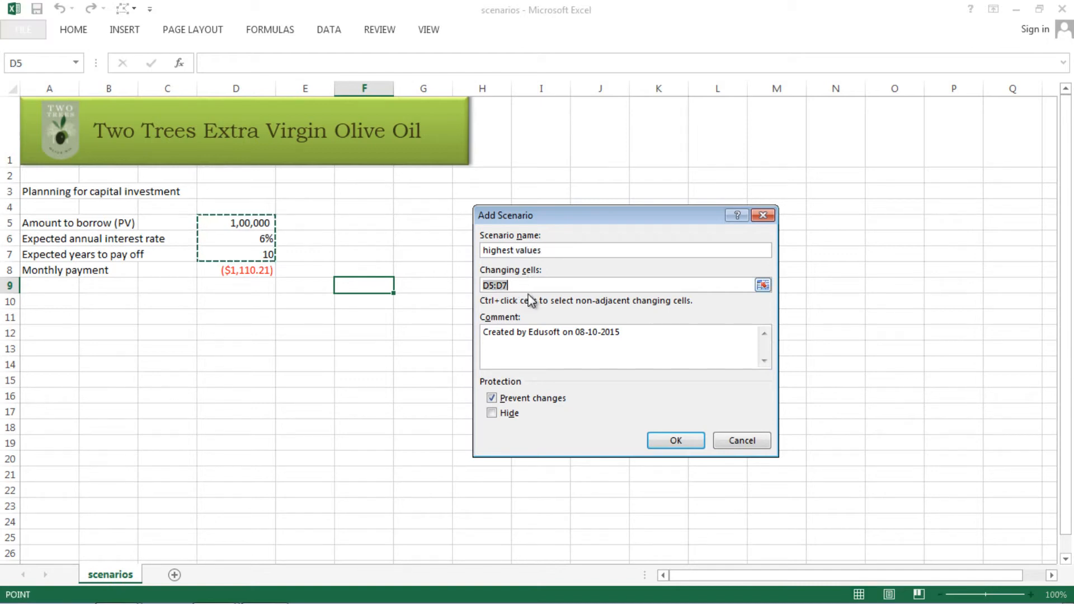
# - Change the comment to "highest values" and save the scenario with 150000 for D5, 8% for D6 and 15 for D7
pyautogui.moveTo(627, 340); pyautogui.dragTo(495, 340)
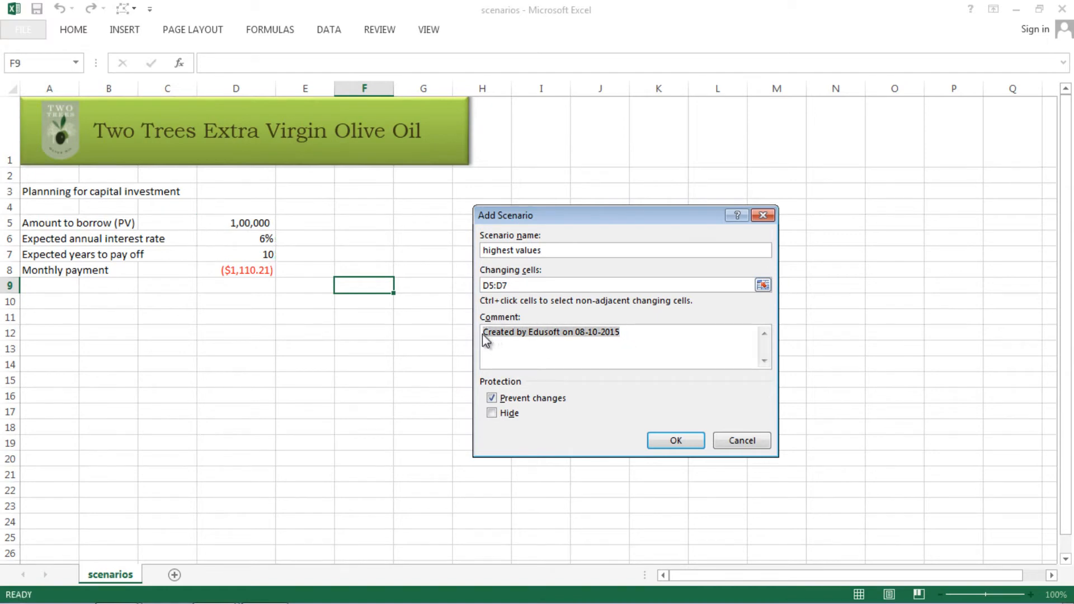
pyautogui.write('hi')
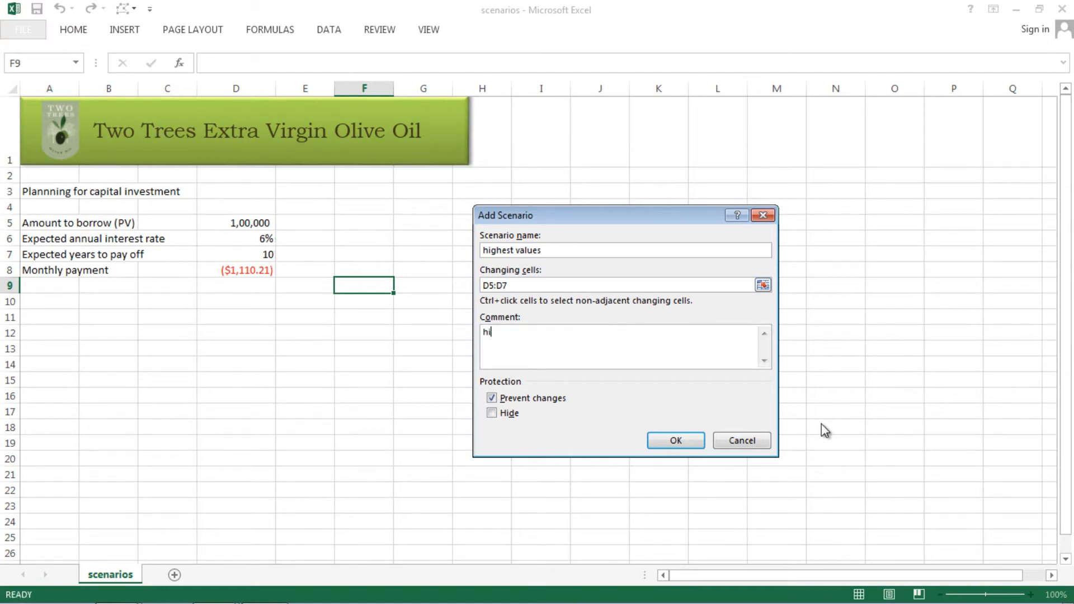
pyautogui.write('ghest vlaue')
pyautogui.press('BackSpace')
pyautogui.press('BackSpace')
pyautogui.press('BackSpace')
pyautogui.press('BackSpace')
pyautogui.write('alue')
pyautogui.click(679, 441)
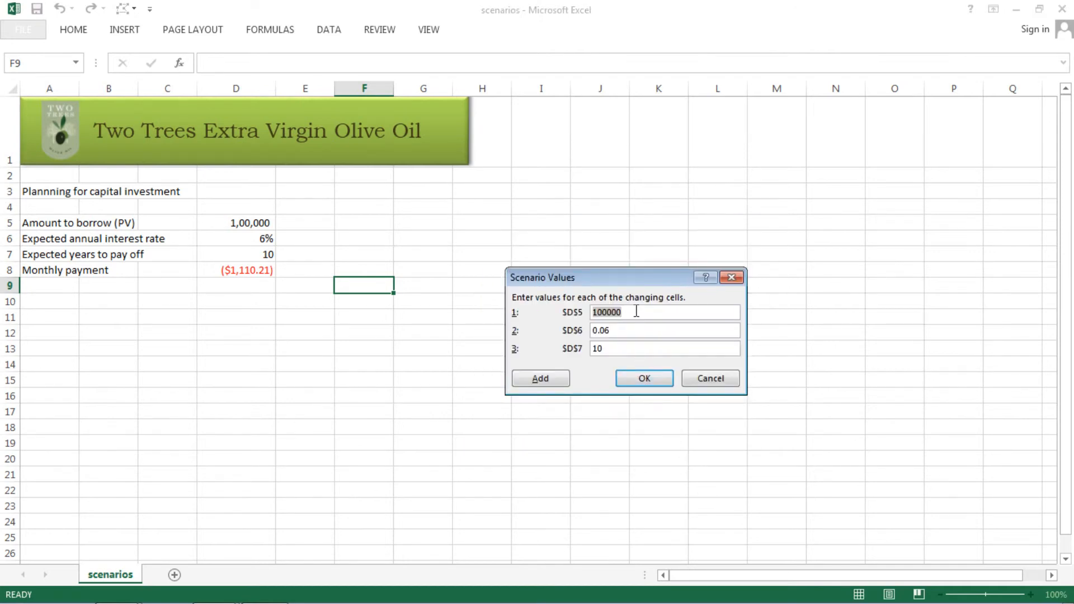
pyautogui.write('1')
pyautogui.click(642, 382)
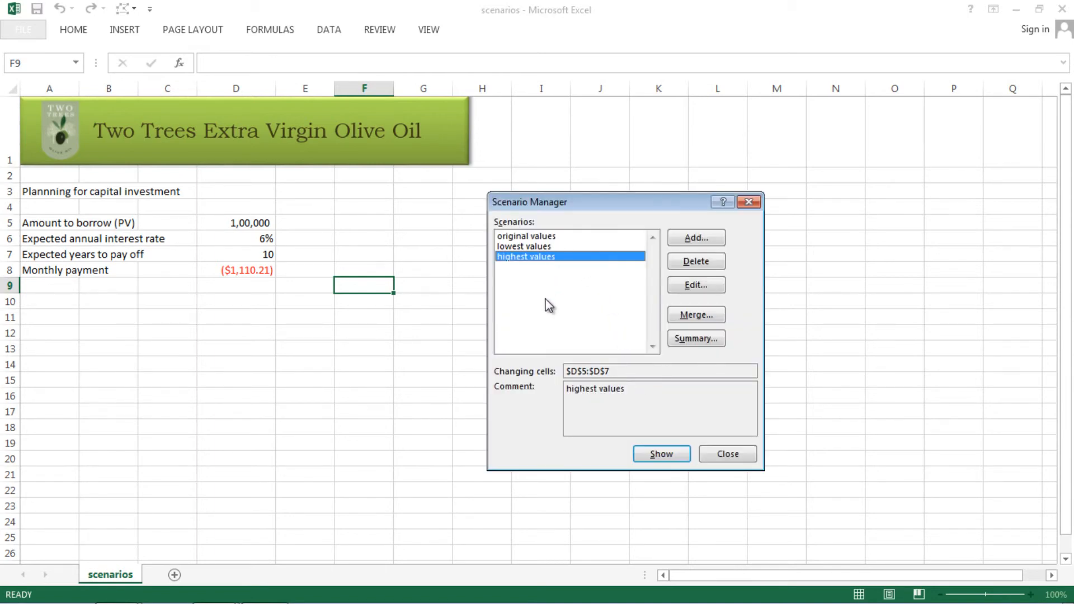
# - Show the original, lowest and highest values scenarios on the sheet to compare the monthly payments, ending with the highest values
pyautogui.click(528, 247)
pyautogui.press('Up')
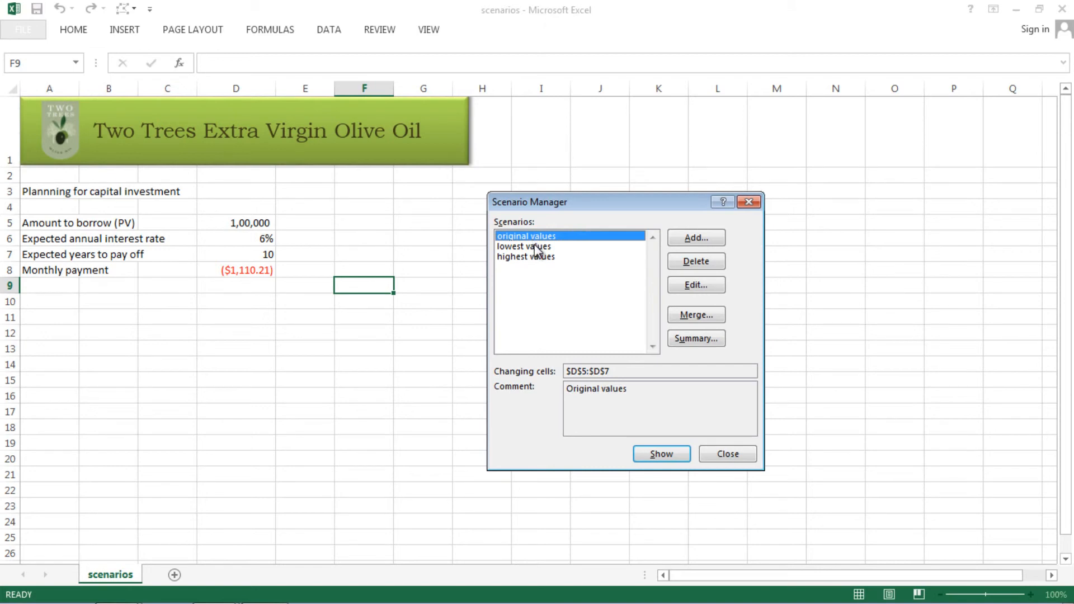
pyautogui.doubleClick(535, 246)
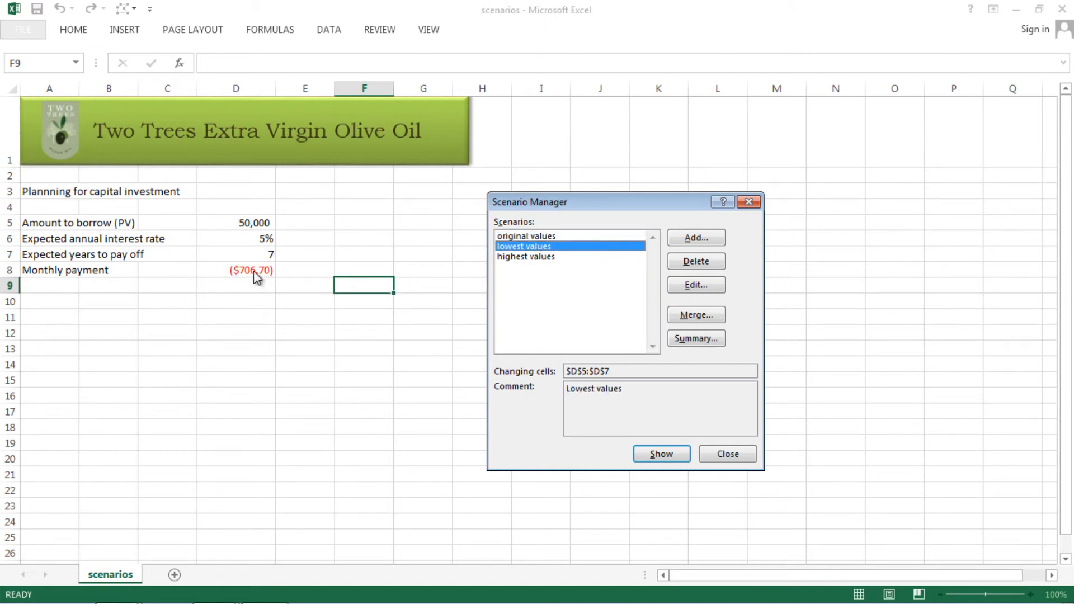
pyautogui.click(527, 257)
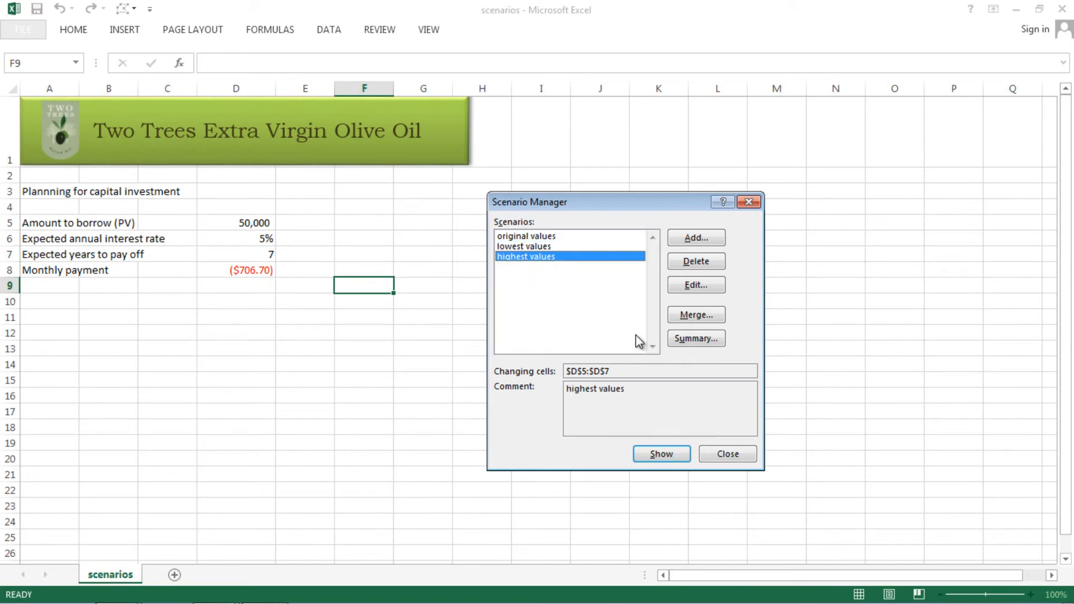
pyautogui.click(662, 455)
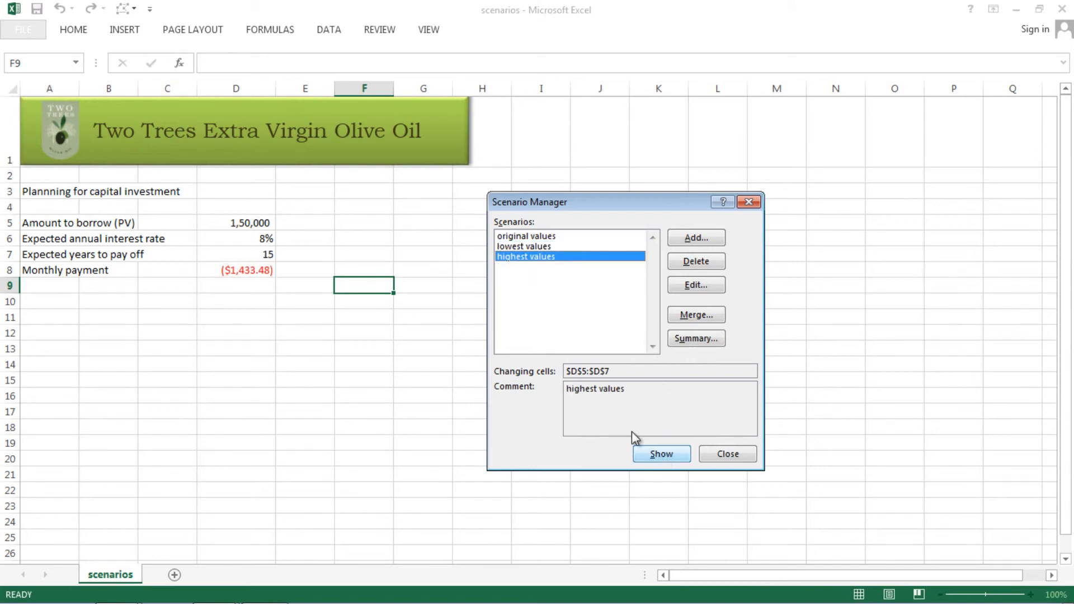
pyautogui.doubleClick(522, 237)
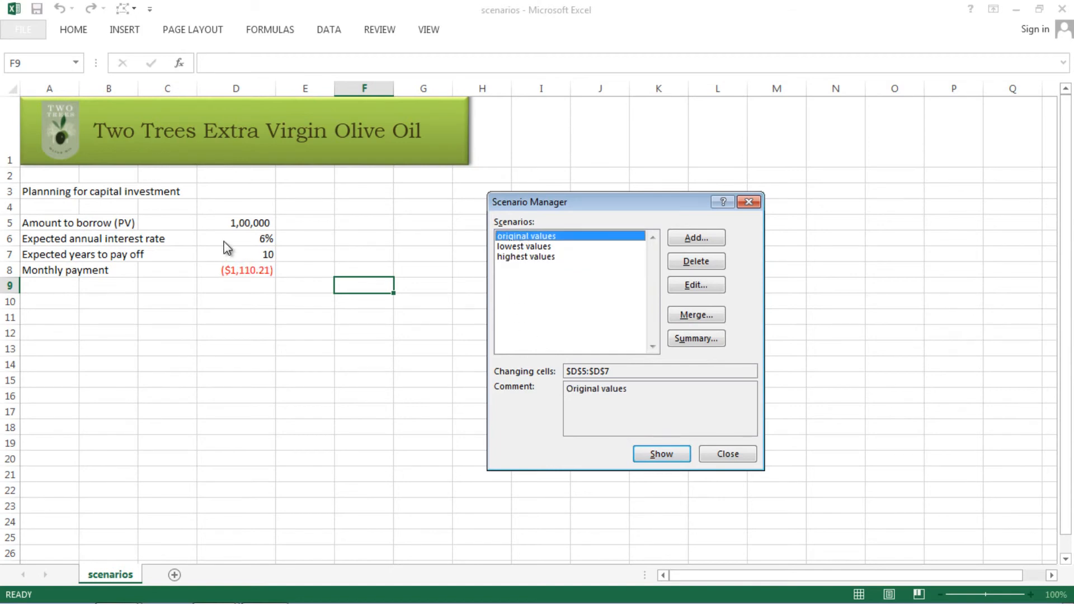
pyautogui.doubleClick(520, 247)
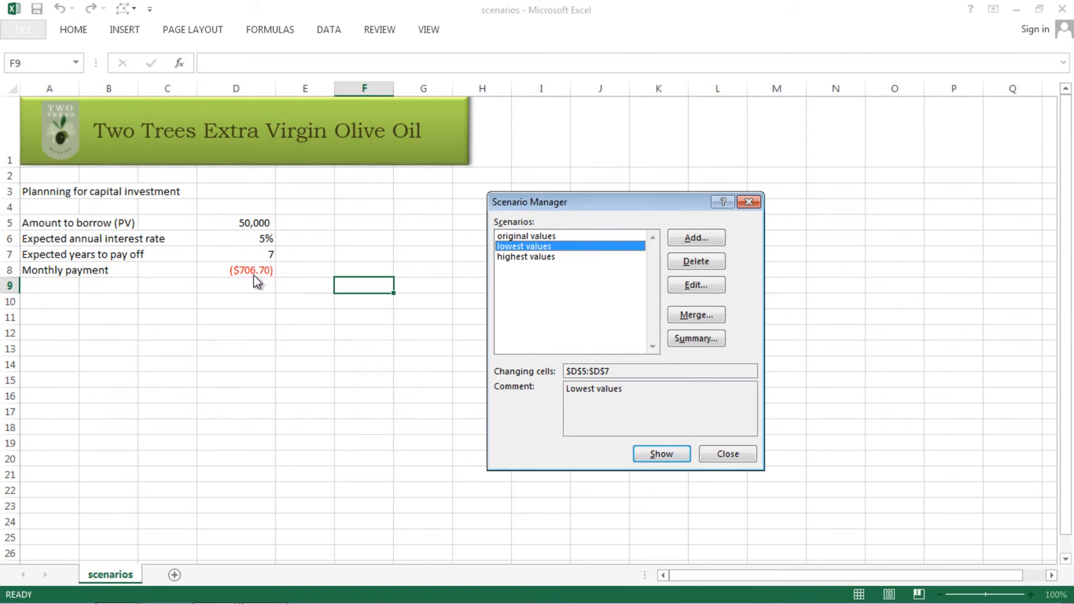
pyautogui.doubleClick(536, 257)
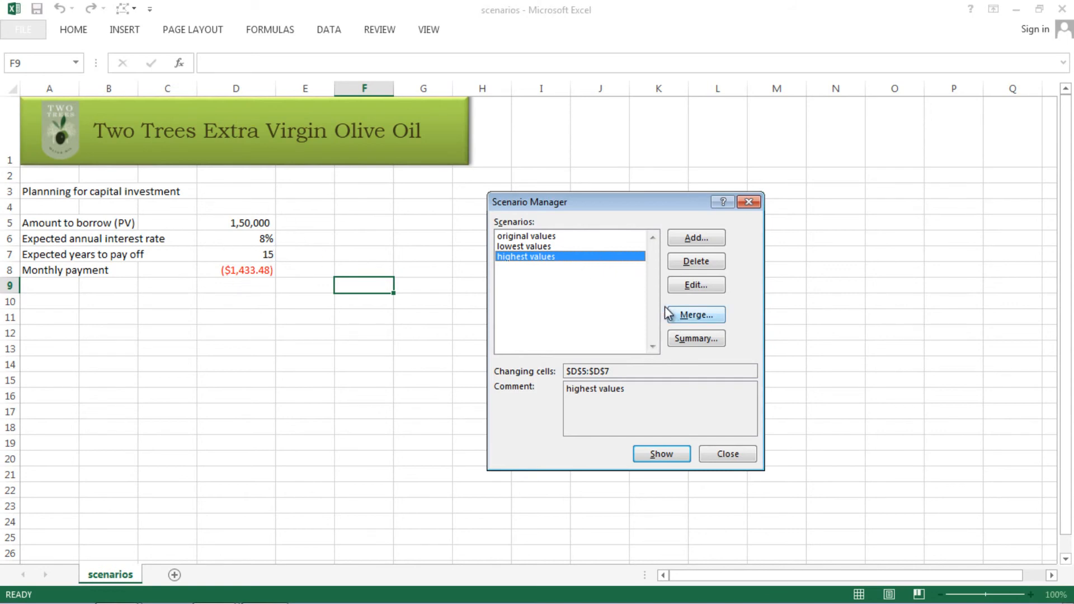
# - Generate a scenario summary report with D8 as the result cell
pyautogui.click(695, 338)
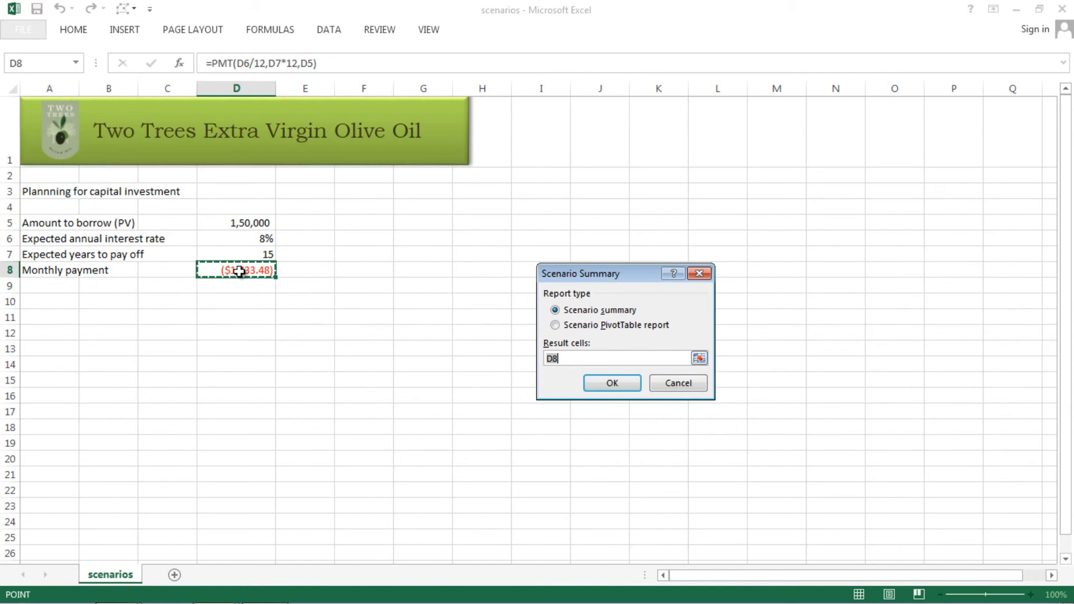
pyautogui.click(603, 382)
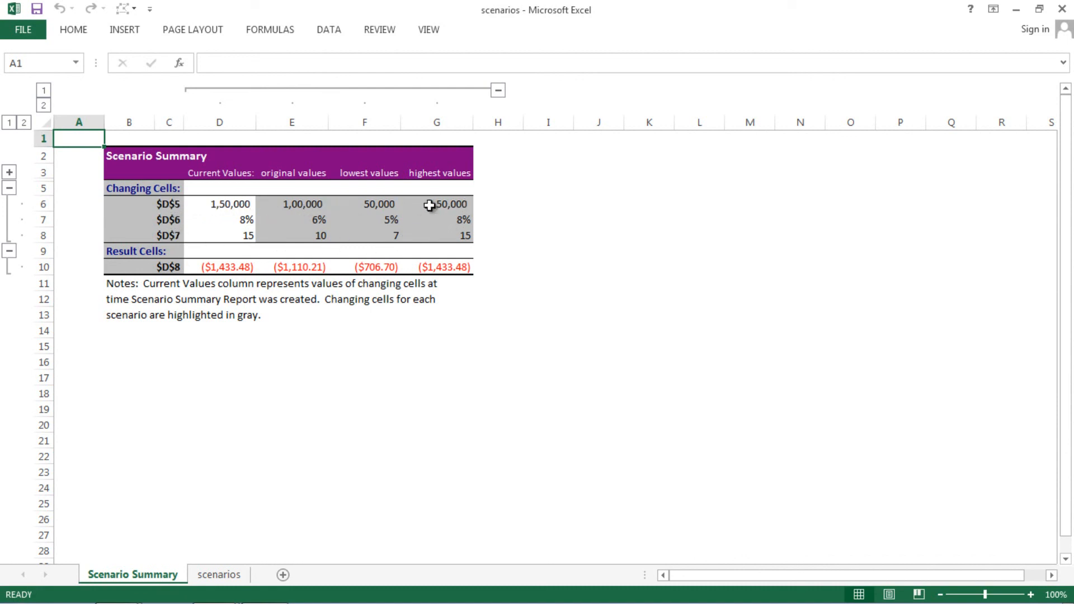
# - Compare the loan amounts and interest rates of the scenarios in rows 6 and 7 of the summary report
pyautogui.click(230, 207)
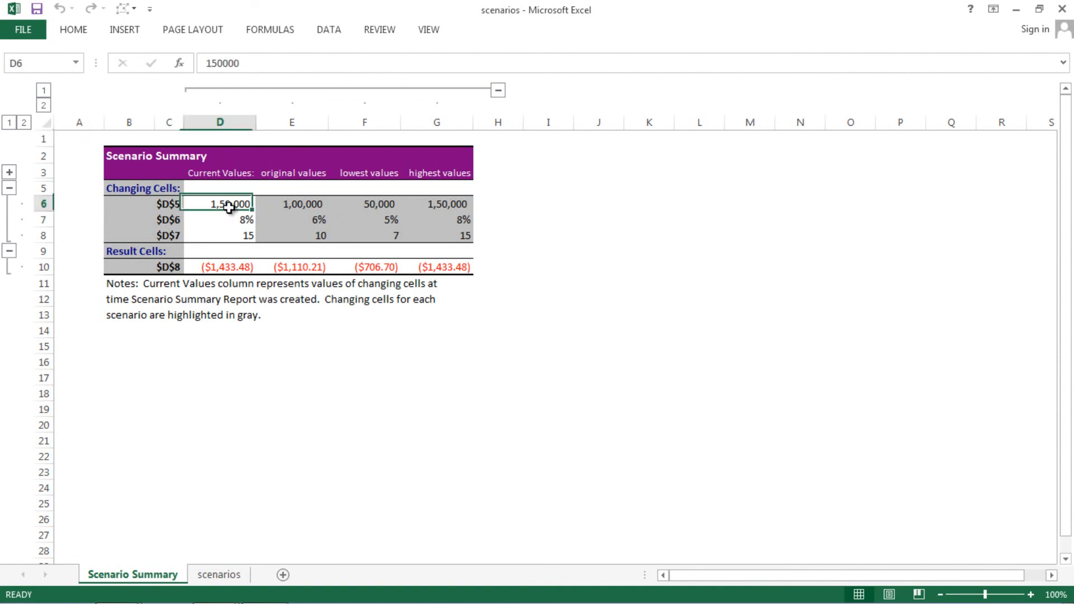
pyautogui.click(305, 202)
pyautogui.click(372, 204)
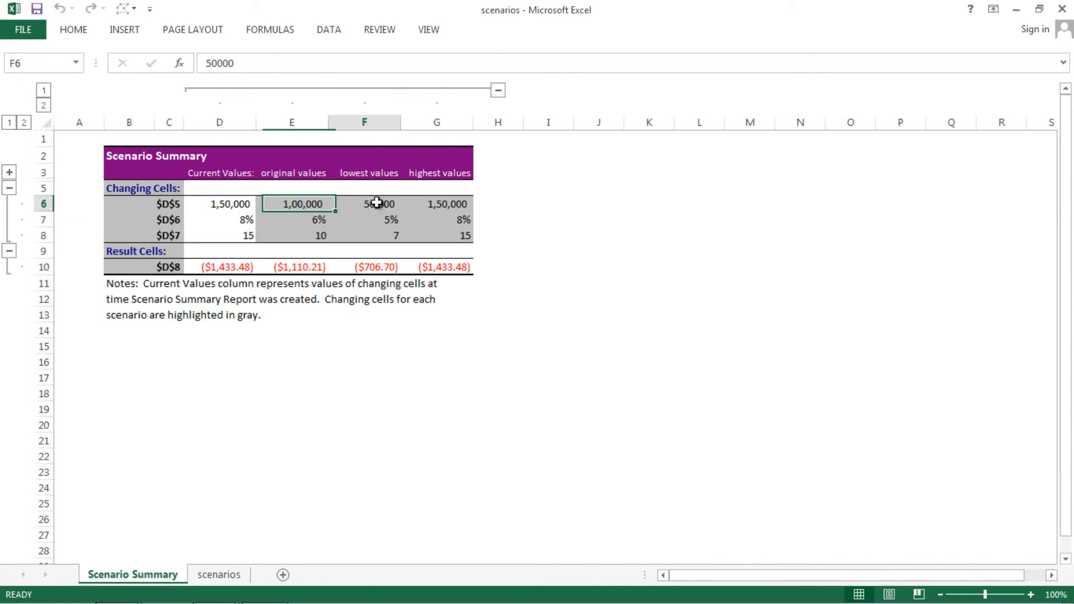
pyautogui.click(444, 209)
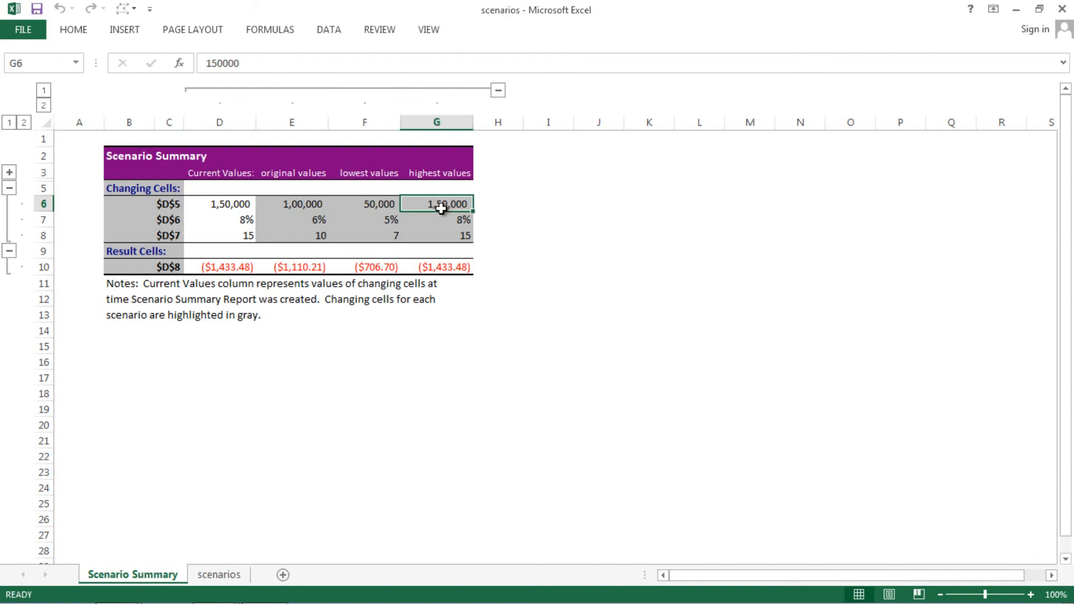
pyautogui.click(317, 222)
pyautogui.click(391, 224)
pyautogui.click(465, 218)
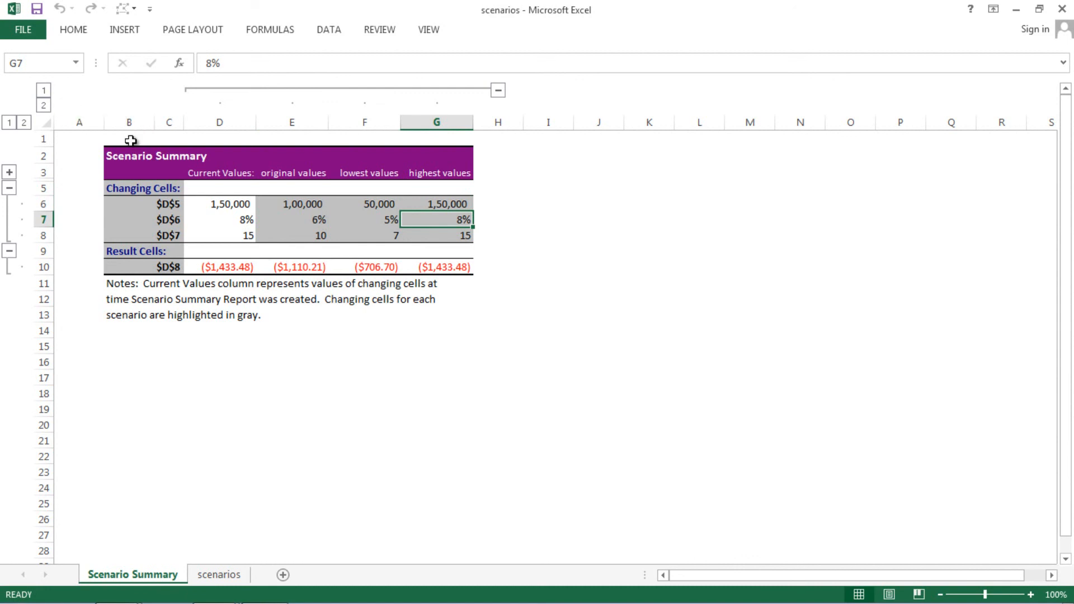
# - Preview the summary report's printout in landscape, return it to portrait orientation and leave without printing
pyautogui.hotkey('ctrl', 'p')
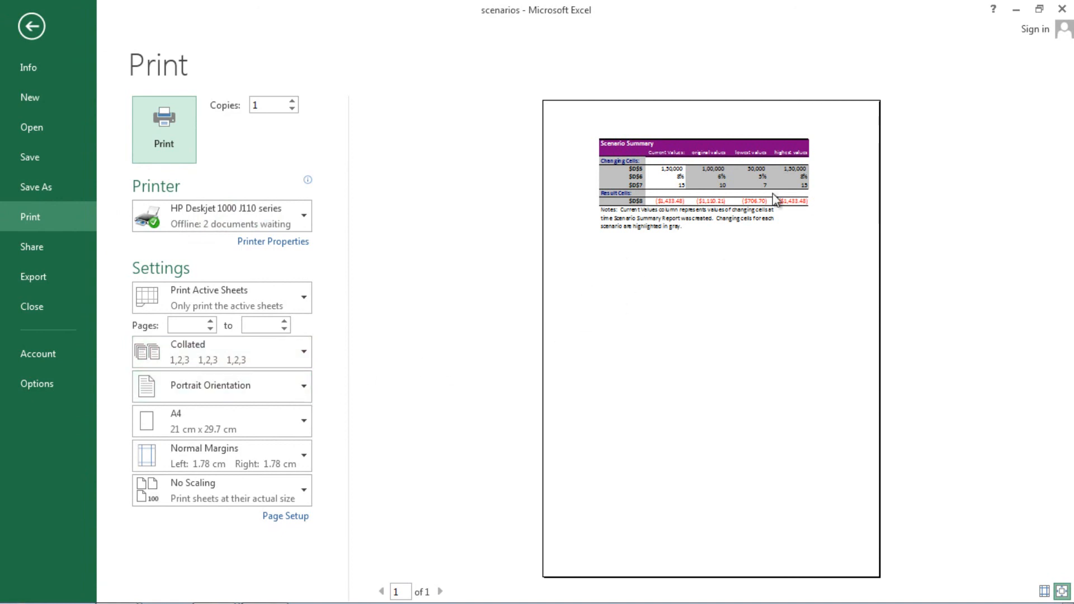
pyautogui.click(302, 392)
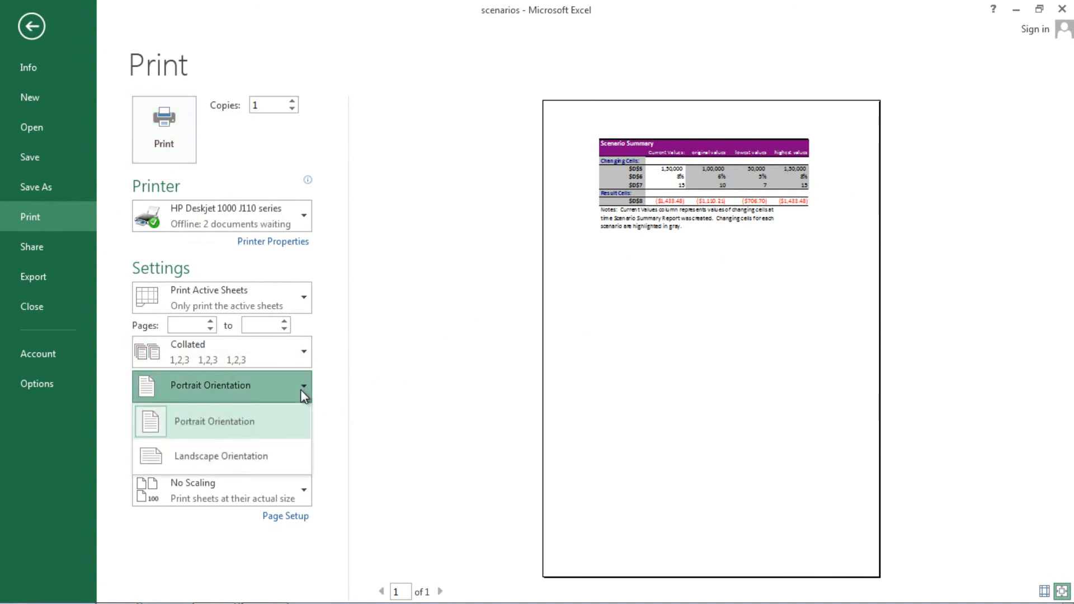
pyautogui.click(259, 458)
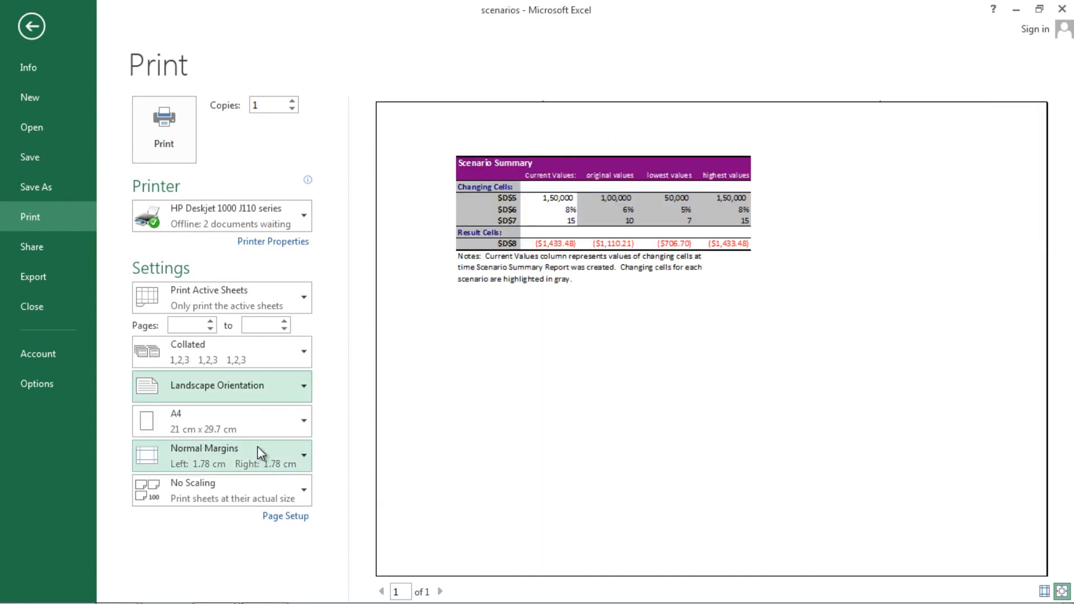
pyautogui.click(277, 393)
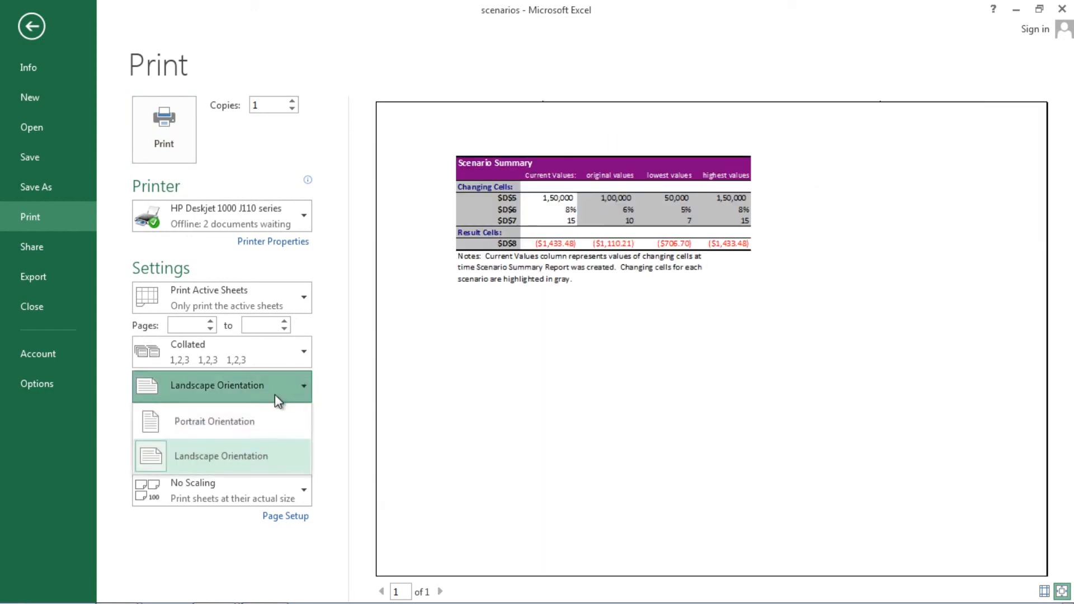
pyautogui.click(253, 418)
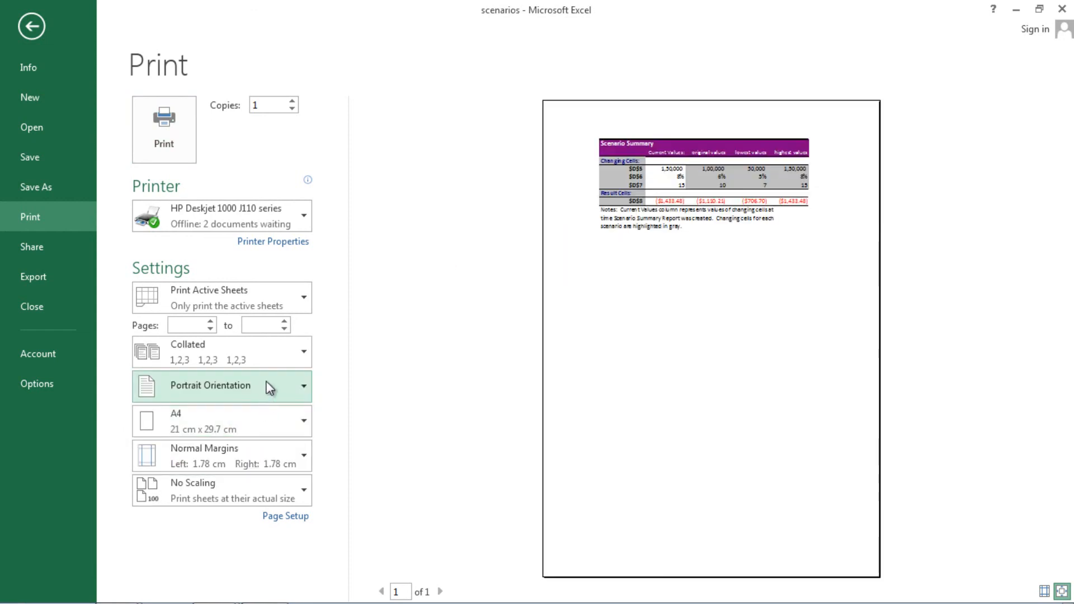
pyautogui.press('Escape')
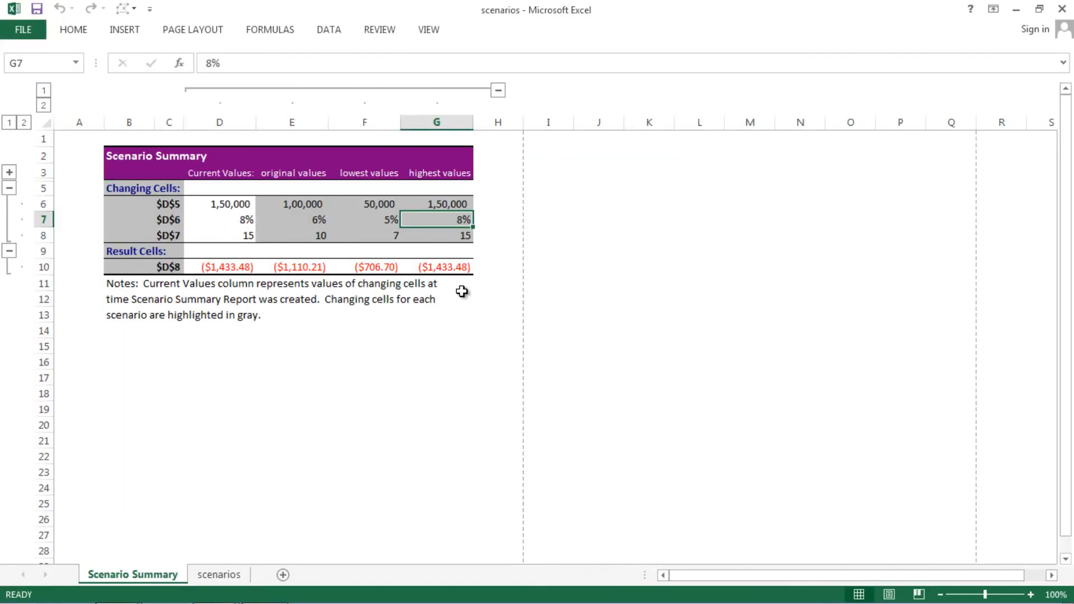